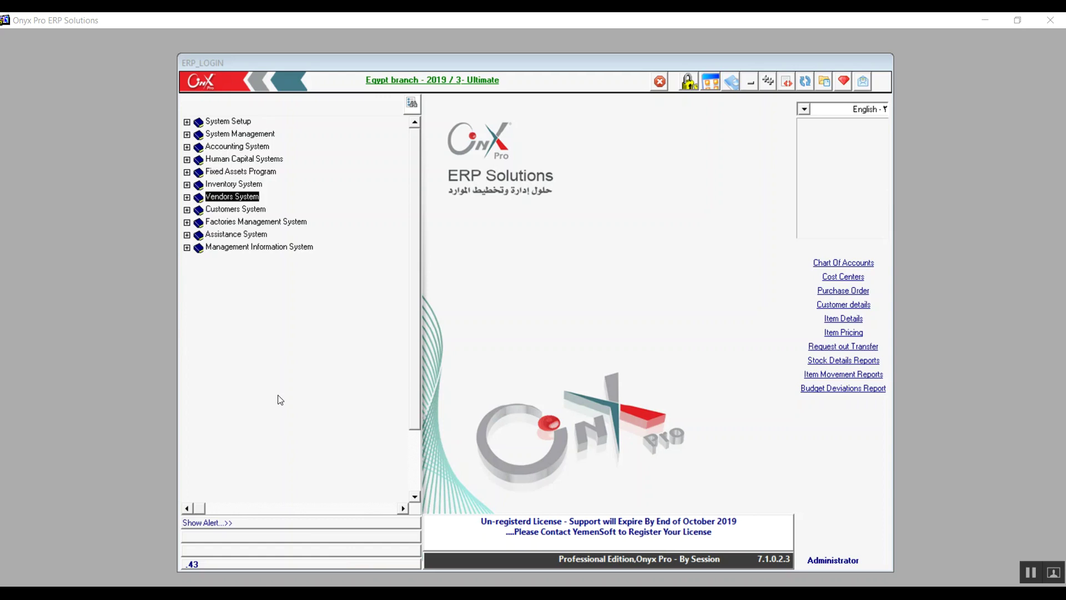
# - Go to Vendors System > Purchase Management System > Transaction and open Foreign Purchasing Cost
pyautogui.click(188, 198)
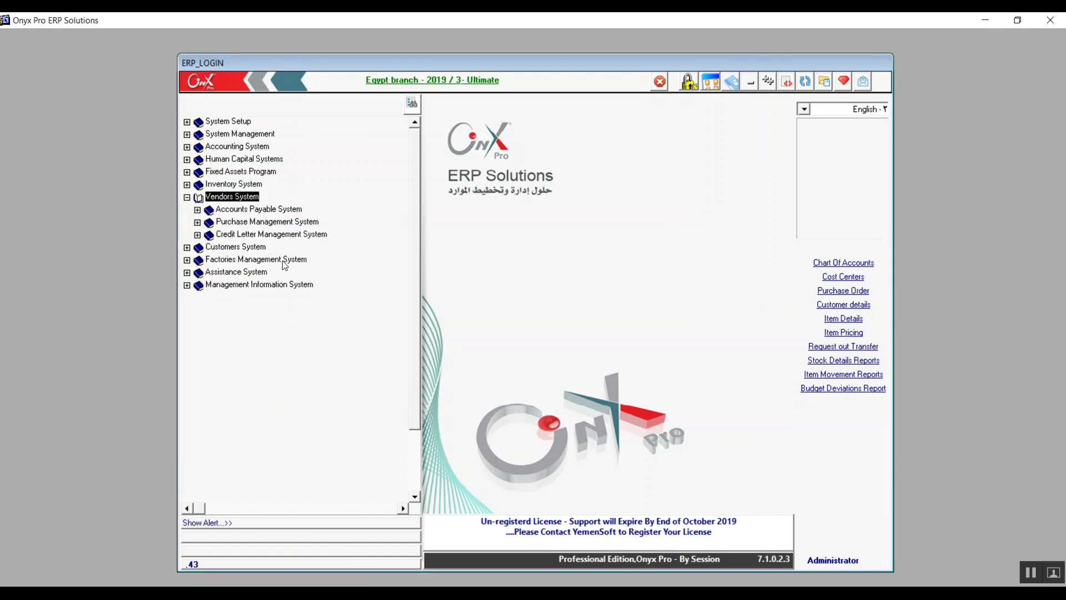
pyautogui.click(284, 223)
pyautogui.doubleClick(283, 222)
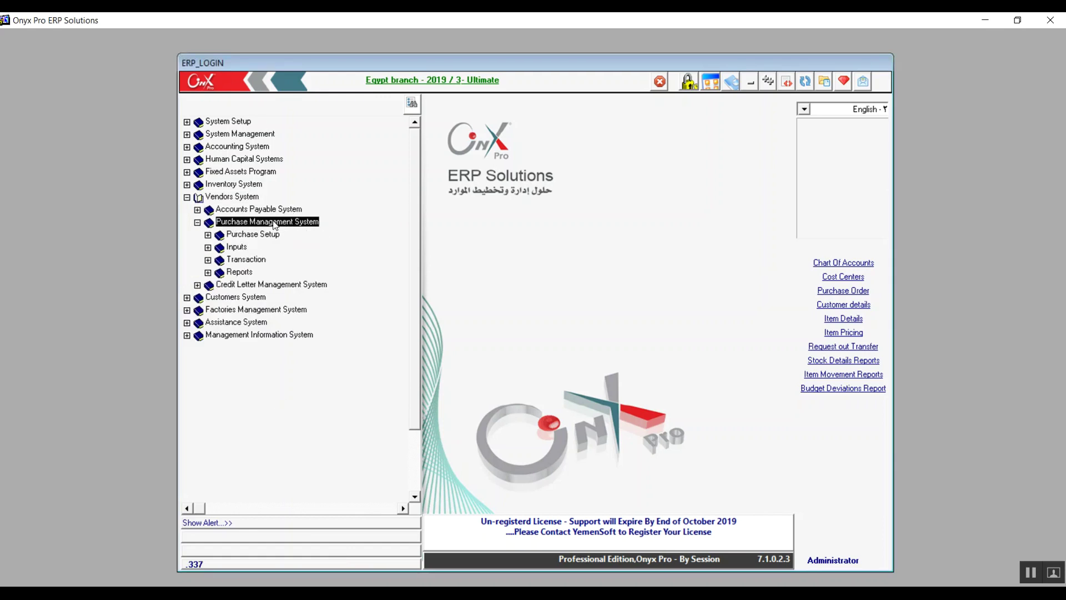
pyautogui.doubleClick(247, 260)
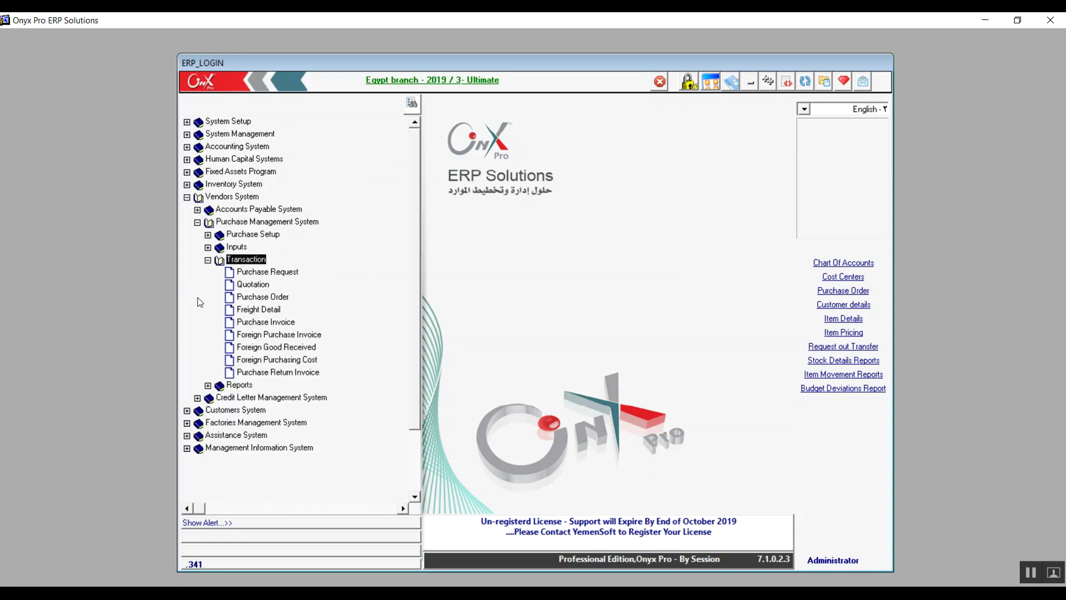
pyautogui.click(274, 361)
pyautogui.doubleClick(274, 361)
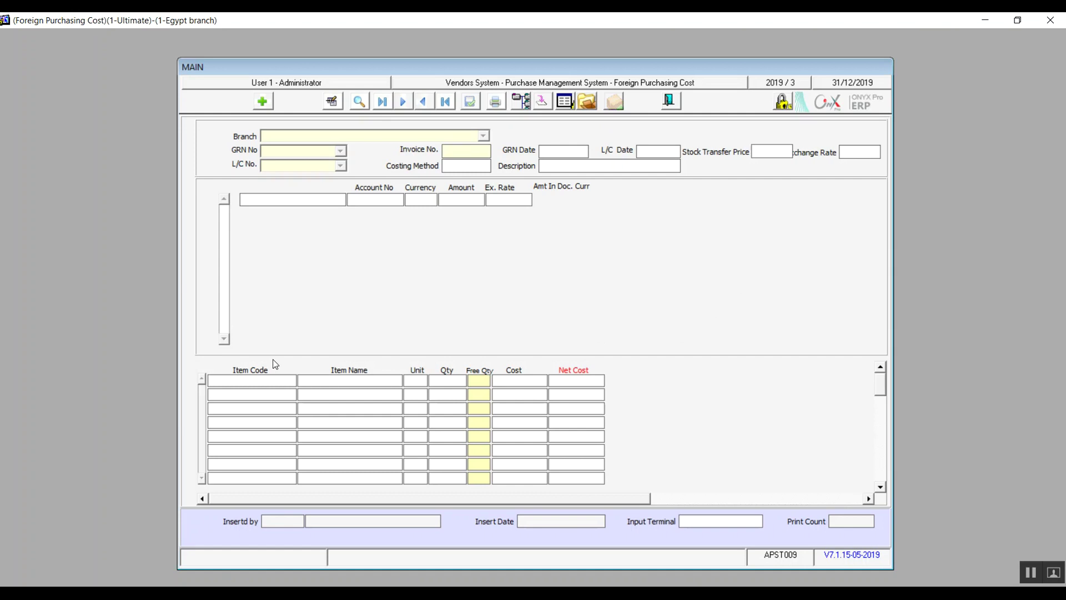
# - Add a new Foreign Purchasing Cost record for 1-Egypt and check the GRN No and L/C No lists
pyautogui.click(269, 102)
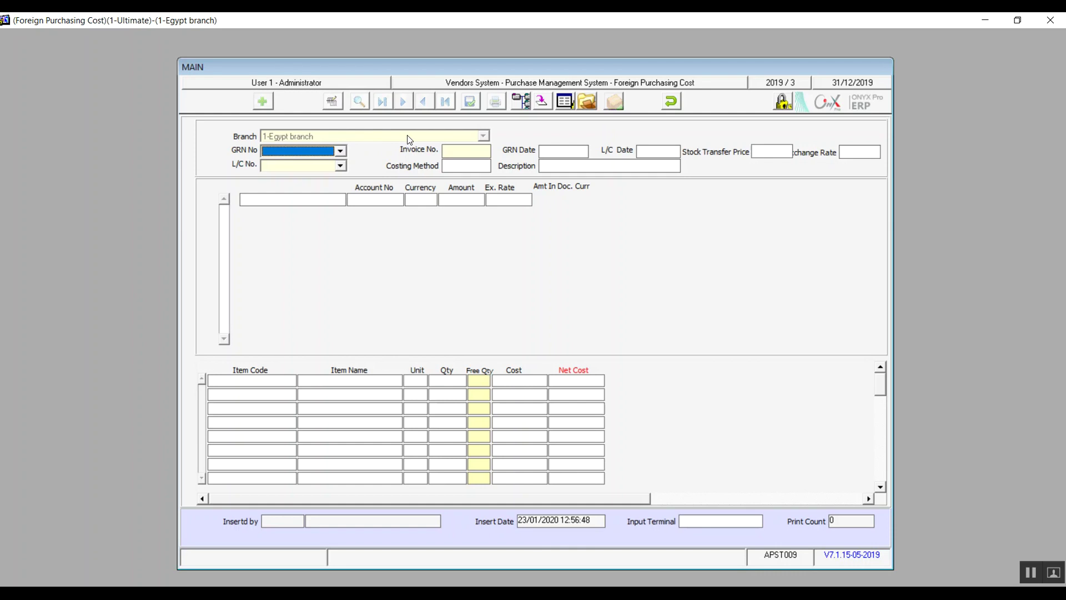
pyautogui.click(340, 151)
pyautogui.click(341, 152)
pyautogui.click(340, 166)
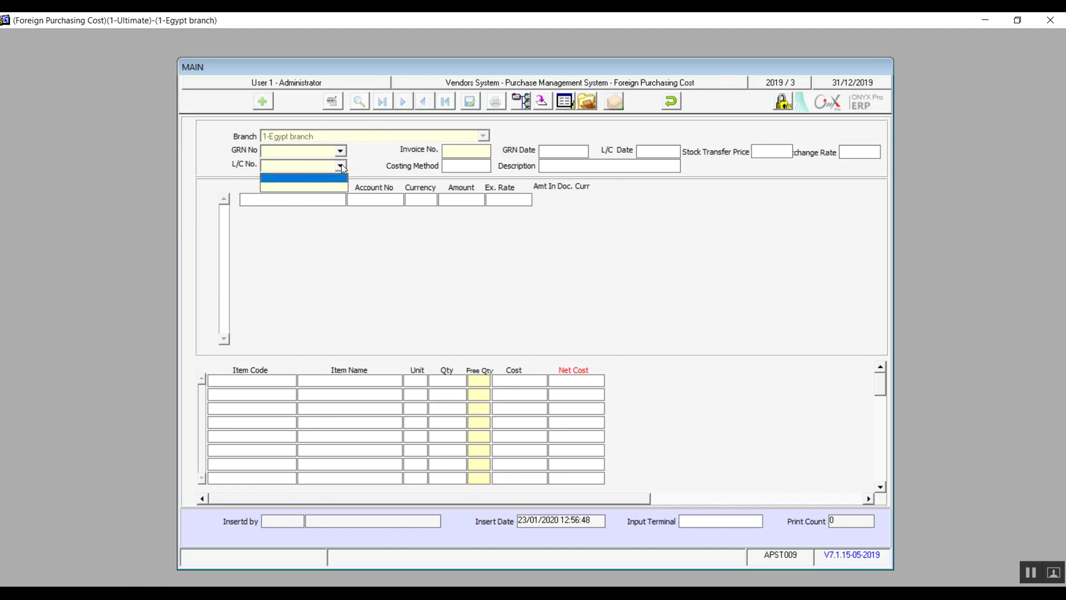
pyautogui.click(341, 166)
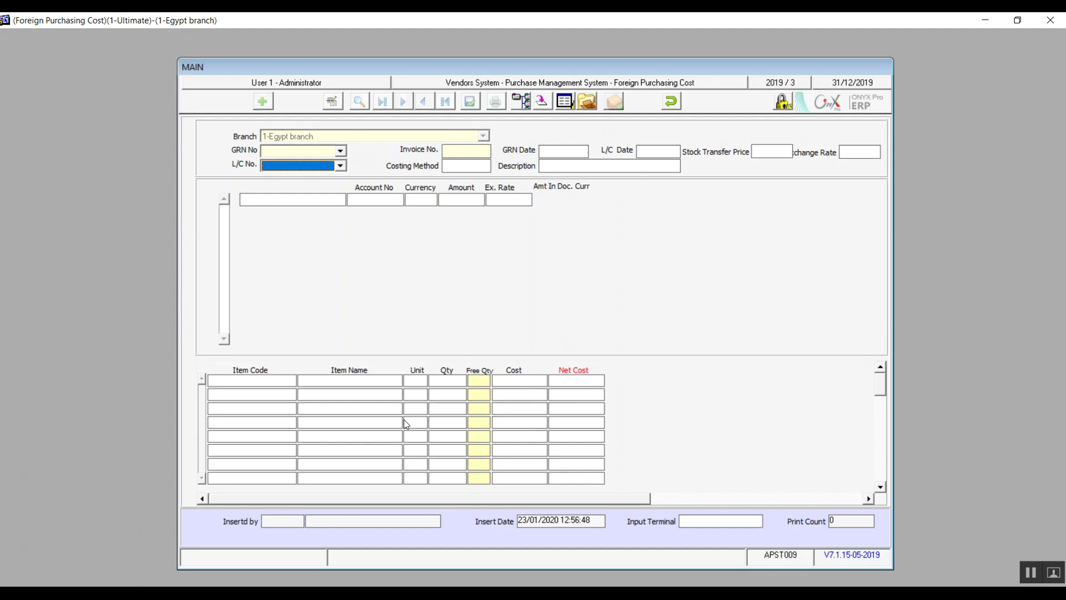
# - Undo the foreign purchasing cost entry, close that form and open Purchase Return Invoice
pyautogui.click(670, 101)
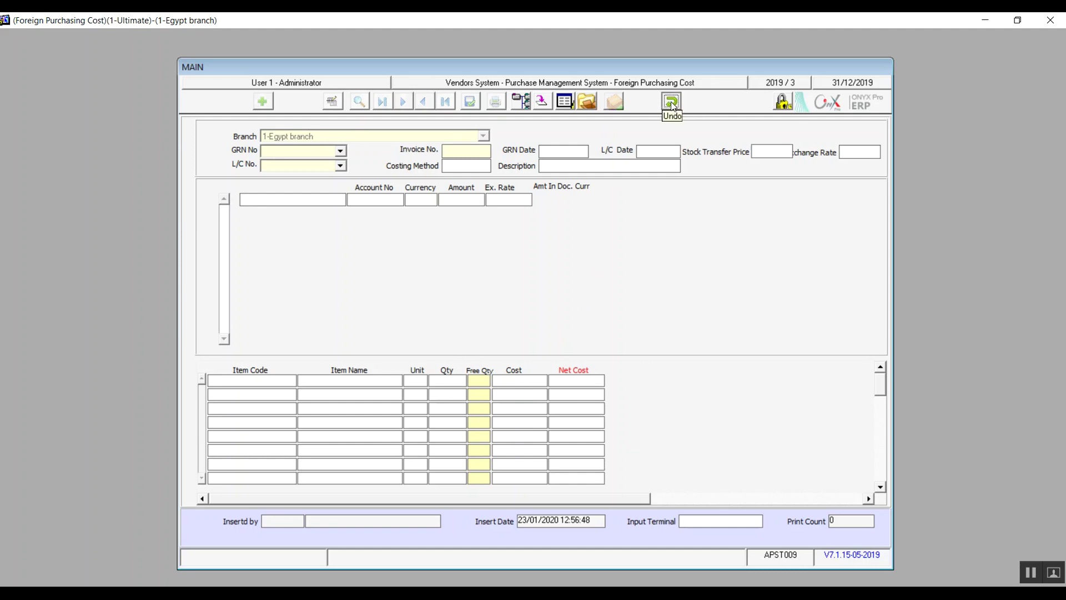
pyautogui.click(518, 348)
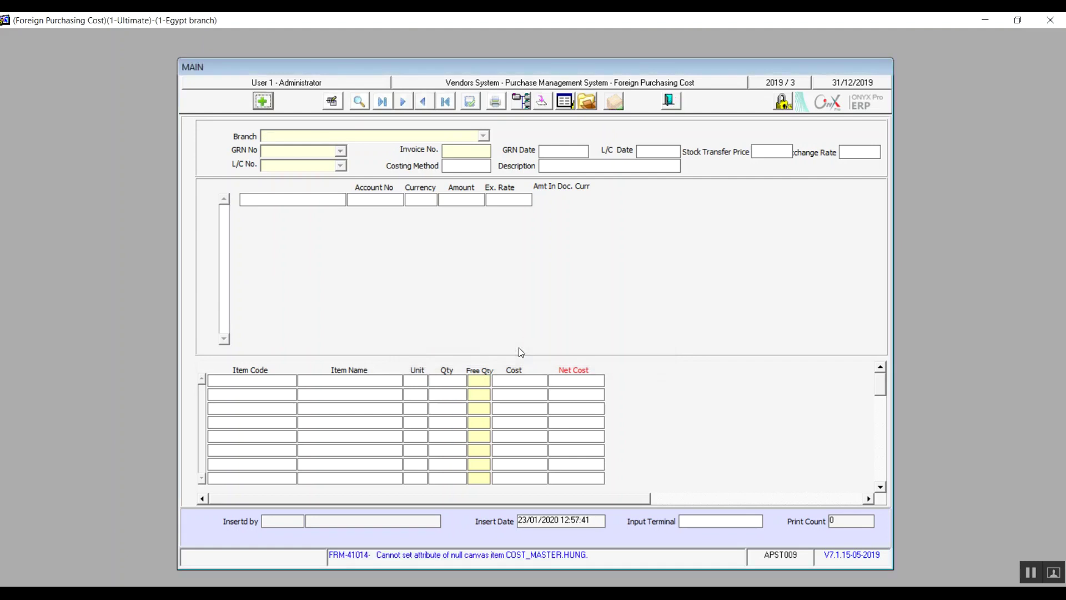
pyautogui.click(669, 101)
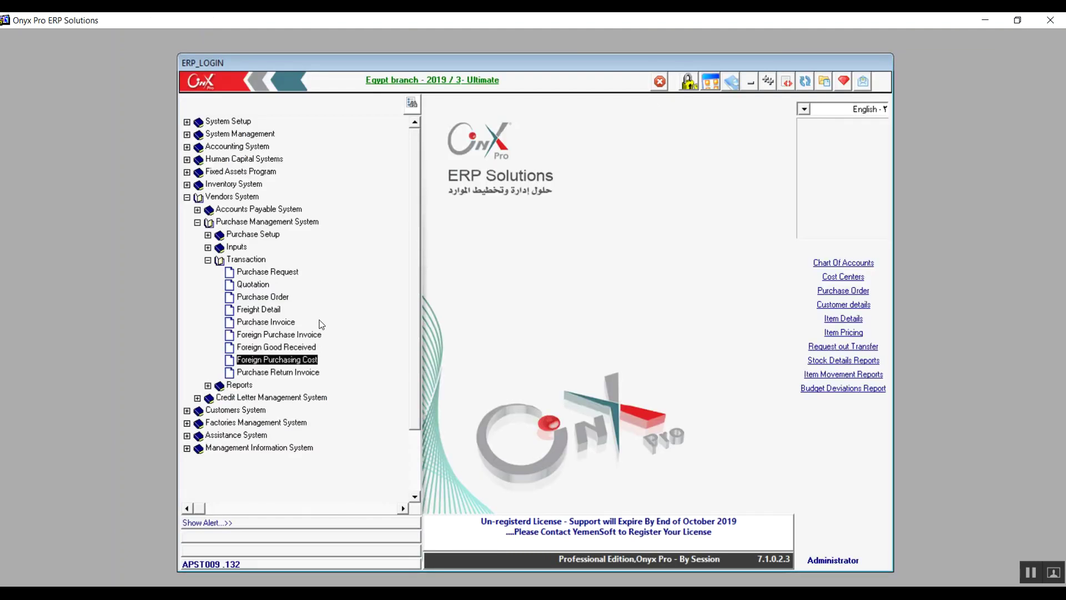
pyautogui.click(300, 375)
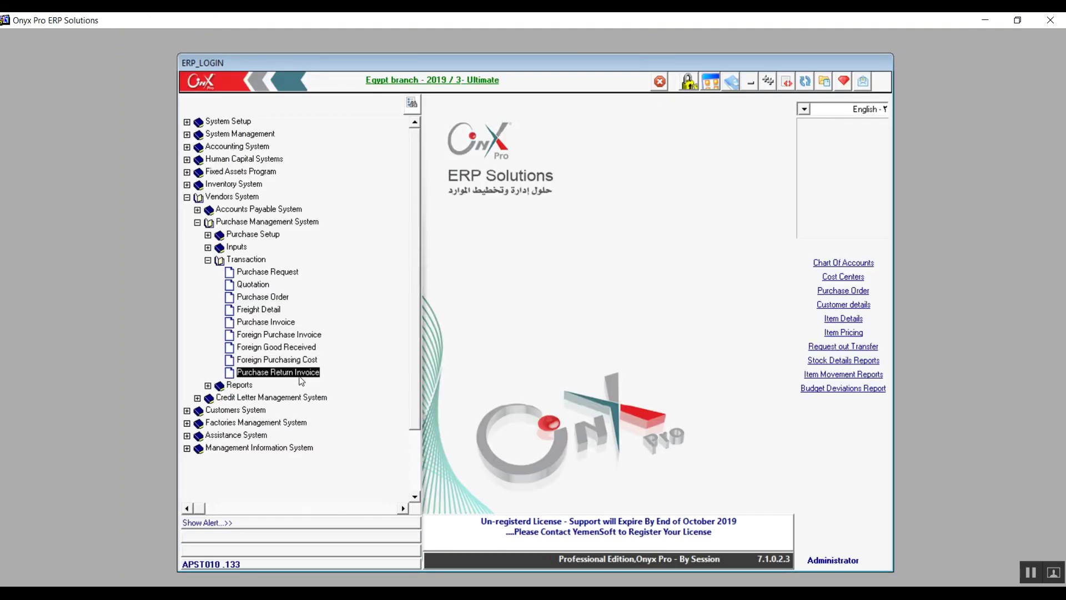
pyautogui.doubleClick(300, 373)
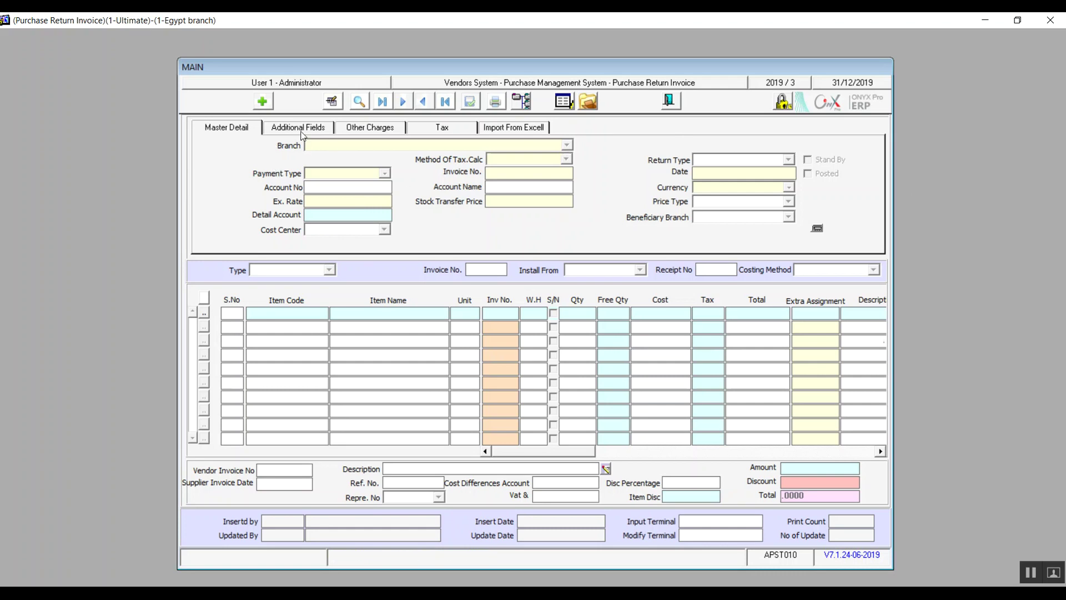
# - Review the Excel import, tax, other charges and additional fields sections, then return to Master Detail
pyautogui.click(521, 133)
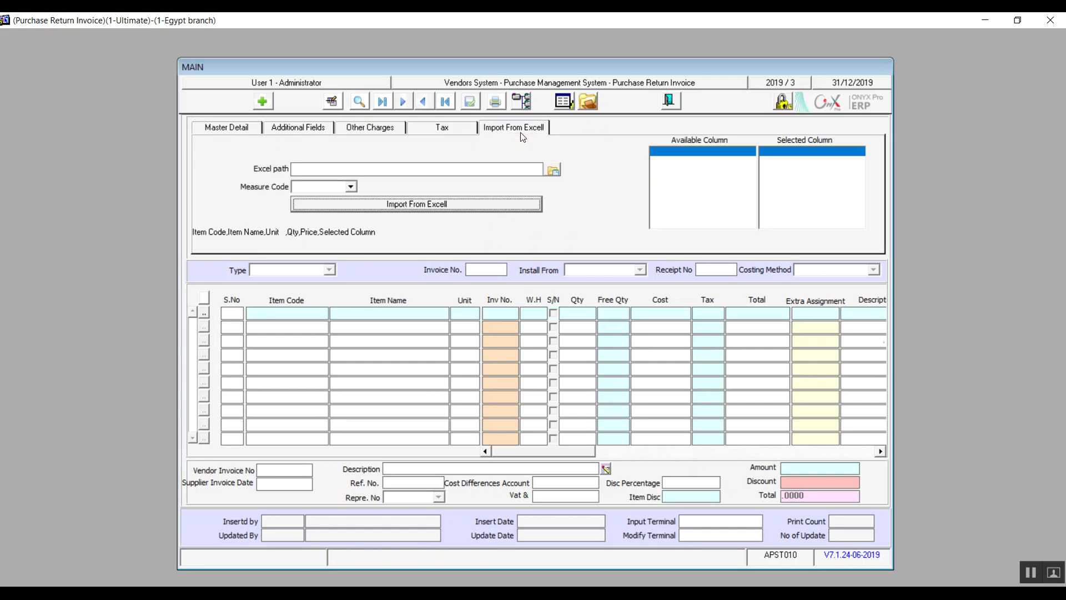
pyautogui.click(456, 137)
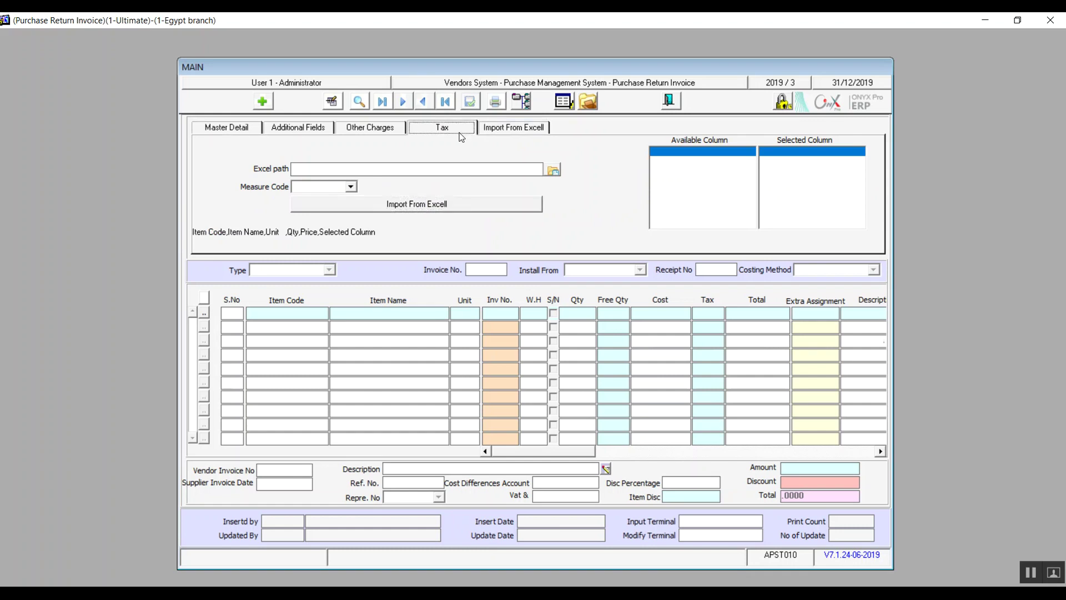
pyautogui.click(375, 130)
pyautogui.click(291, 135)
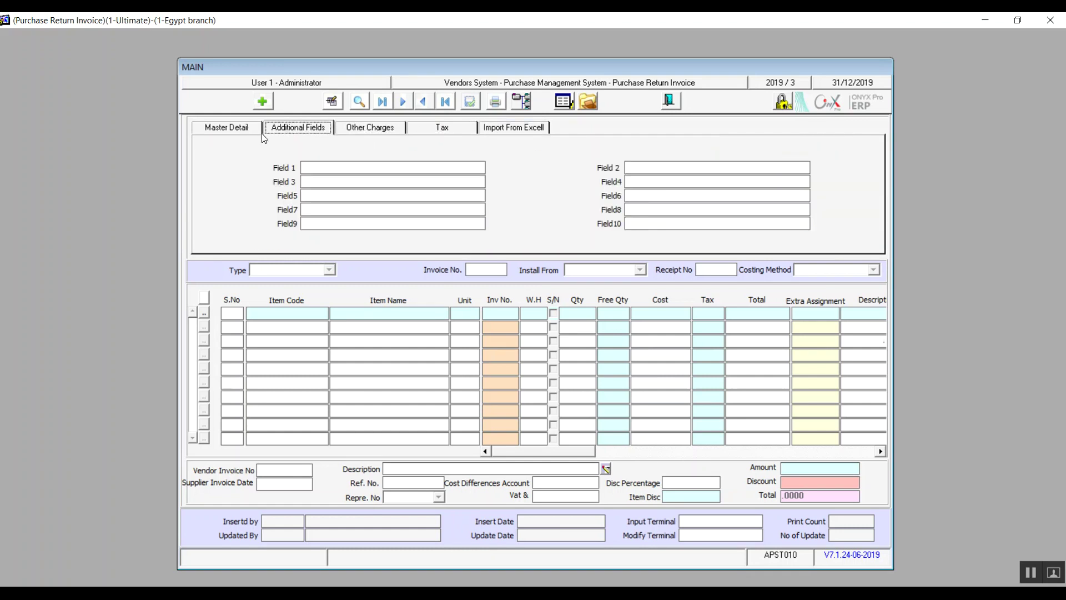
pyautogui.click(240, 131)
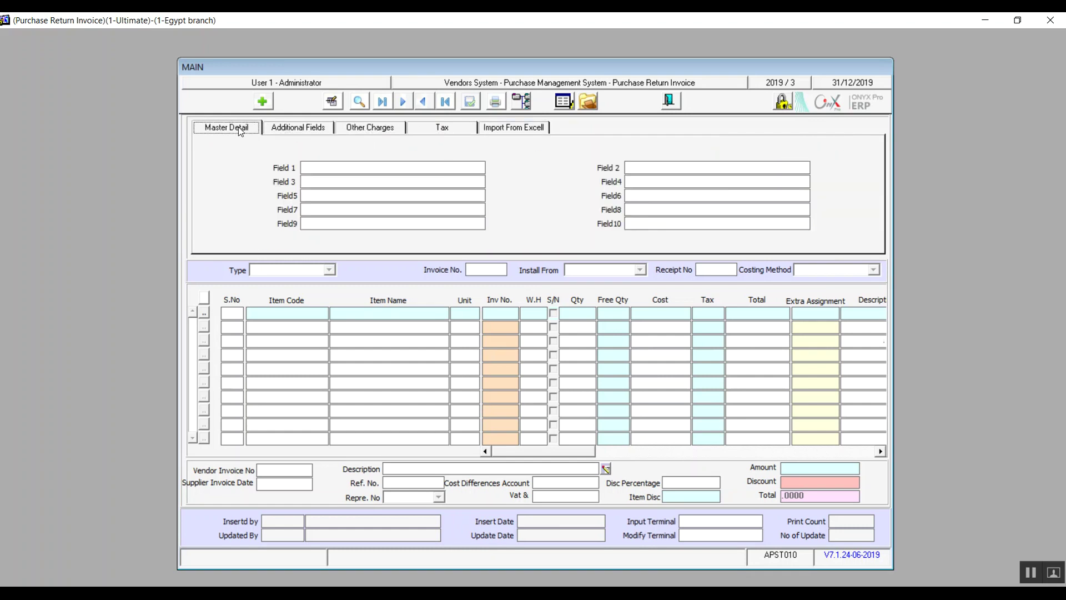
# - Start a new return invoice for the 1-Egypt branch with 1- Cash payment type
pyautogui.click(262, 100)
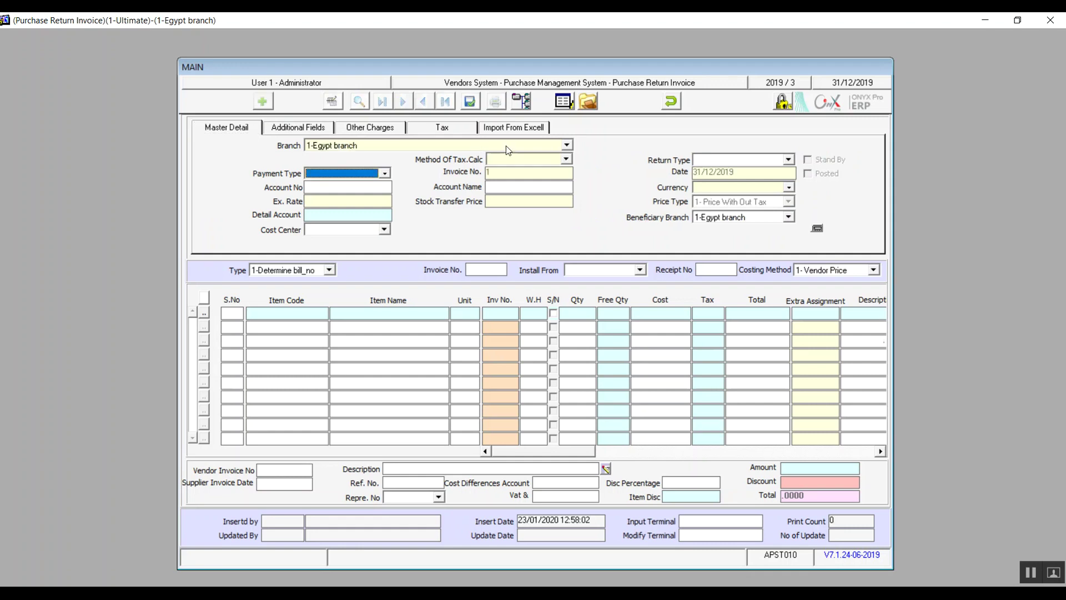
pyautogui.click(567, 145)
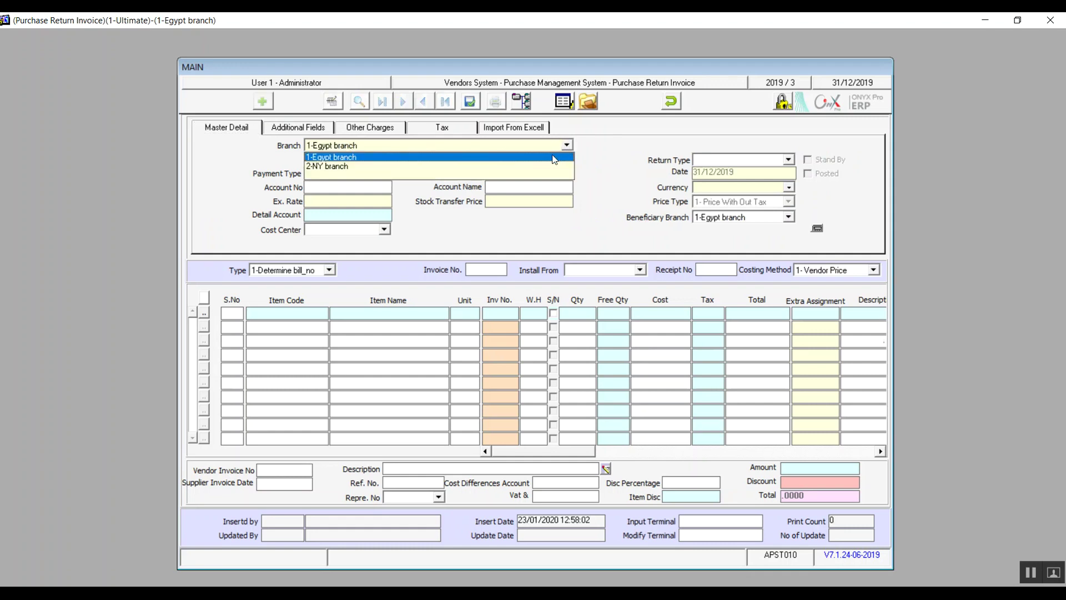
pyautogui.click(556, 157)
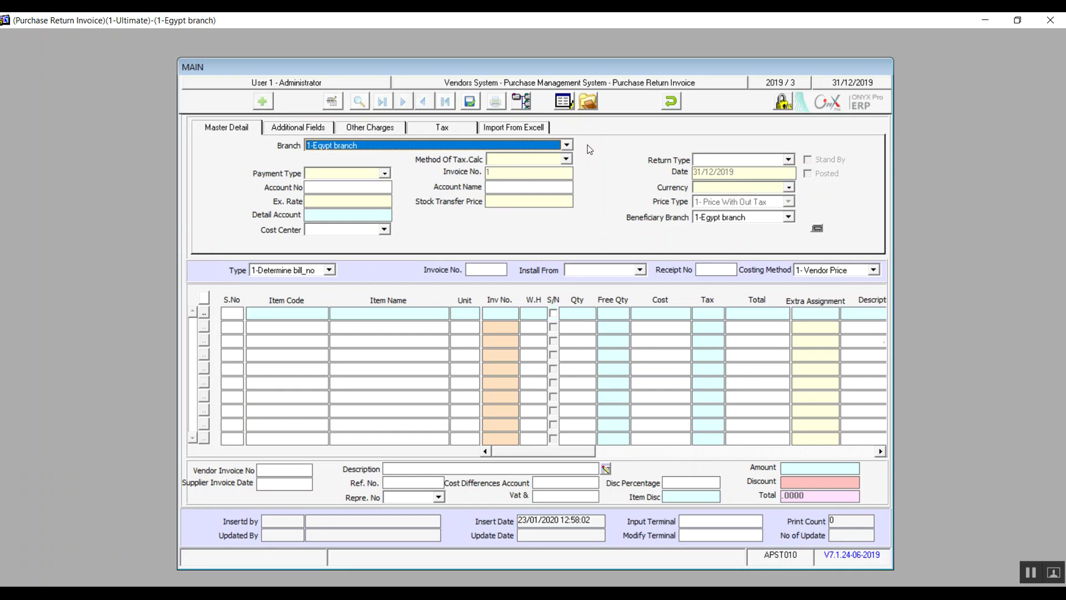
pyautogui.click(384, 174)
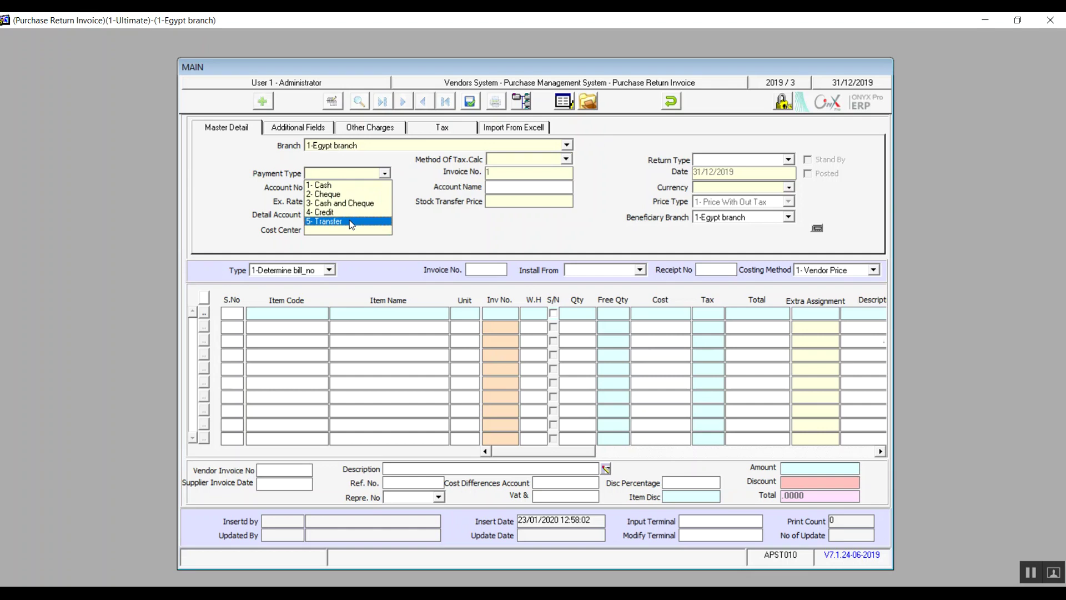
pyautogui.click(340, 184)
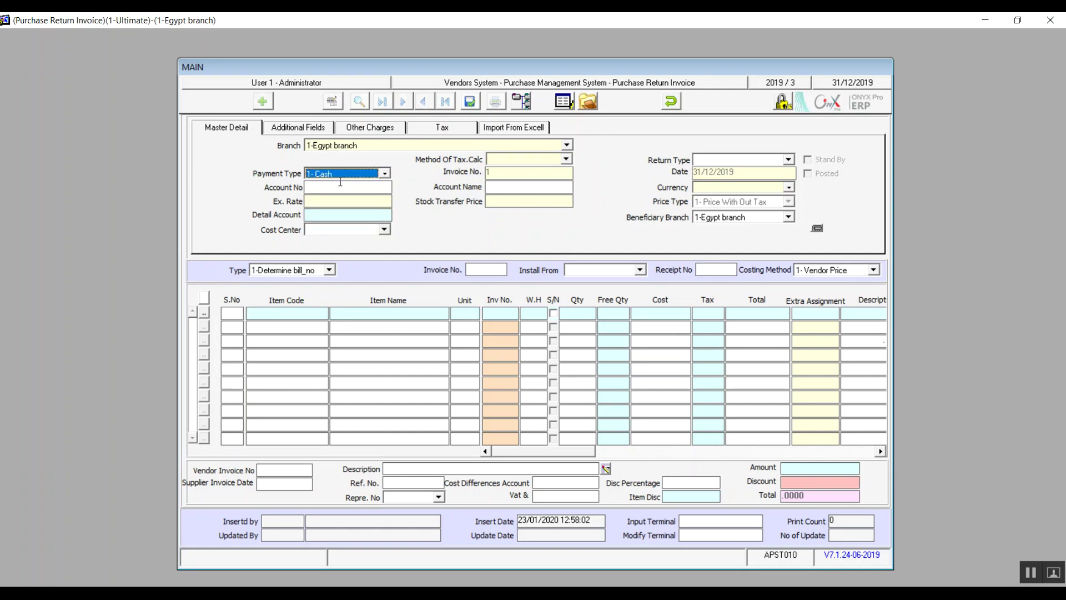
# - Set tax calculation method 1- 1 and the row material return type, then look up the account number
pyautogui.click(568, 160)
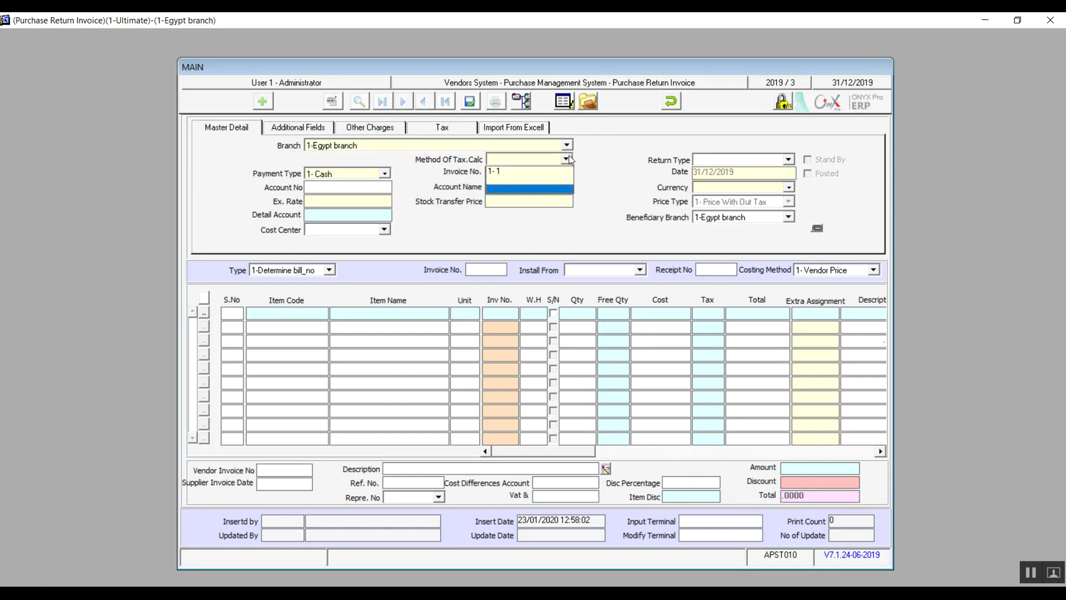
pyautogui.click(530, 170)
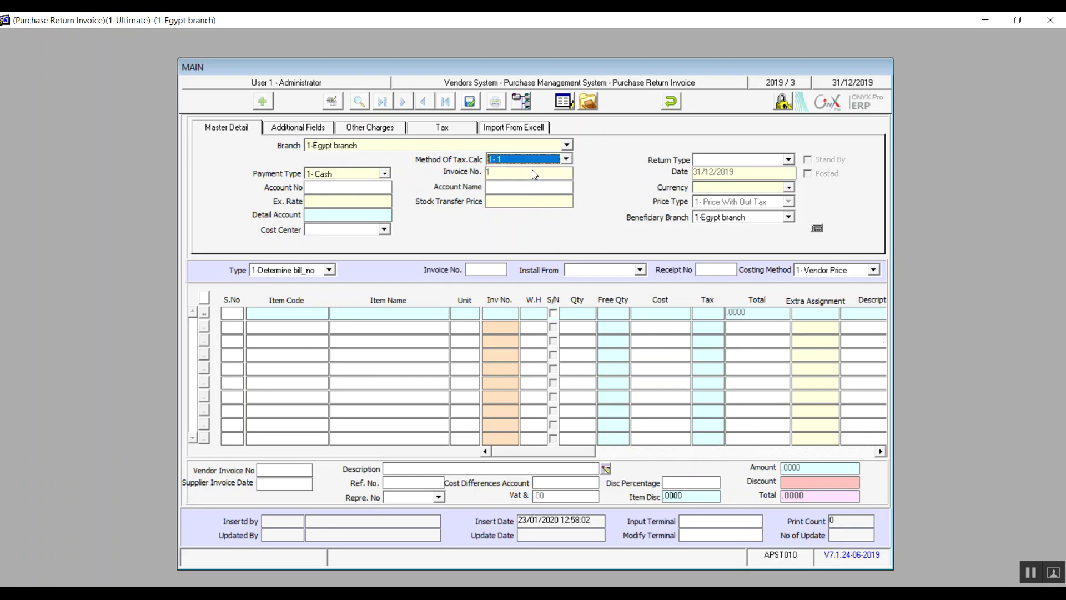
pyautogui.click(789, 160)
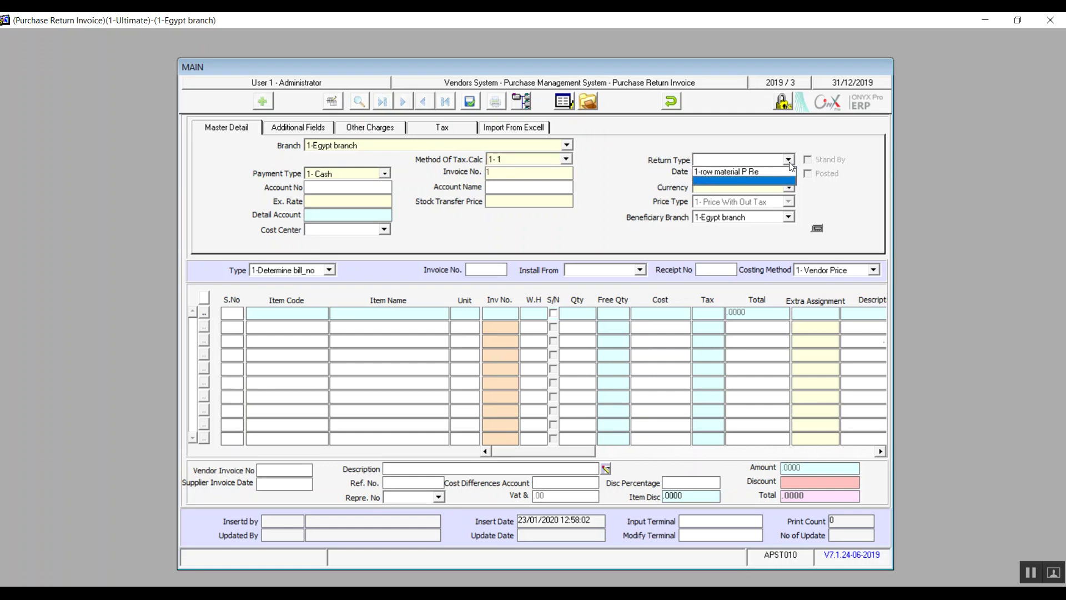
pyautogui.click(753, 172)
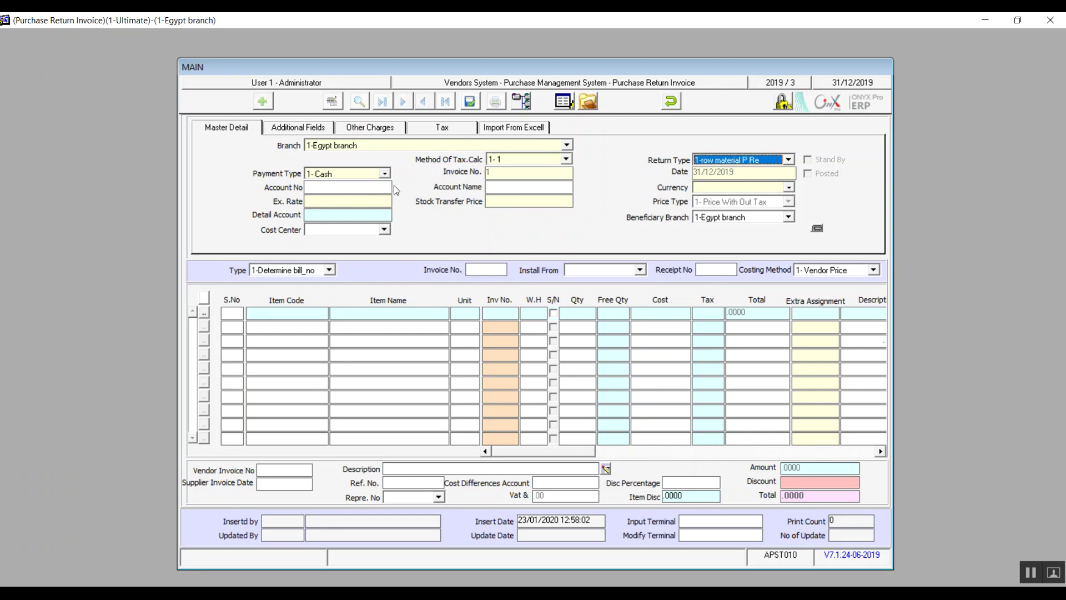
pyautogui.click(356, 186)
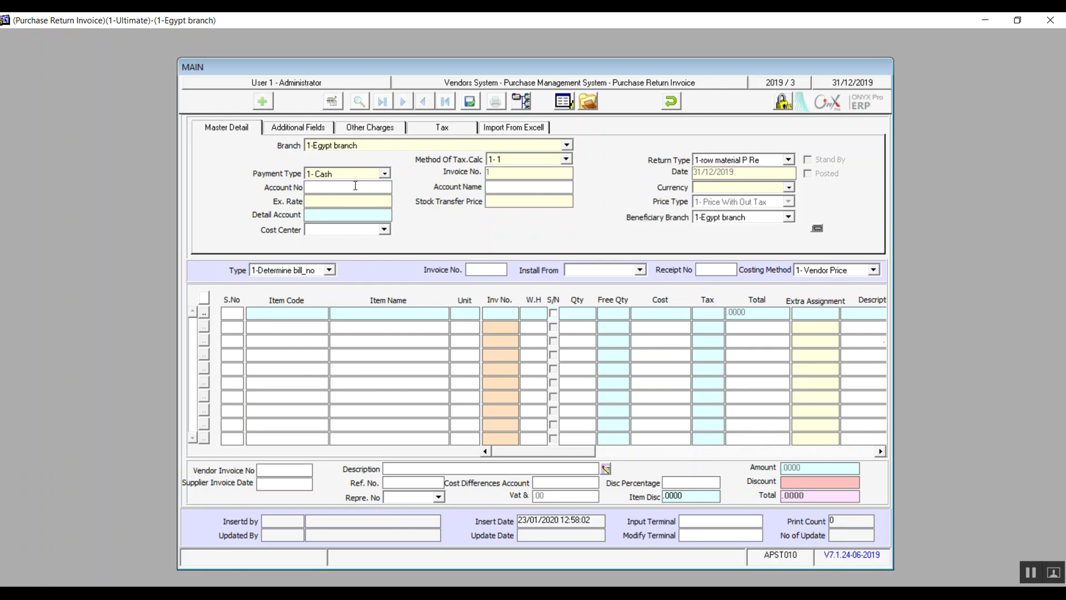
pyautogui.doubleClick(355, 187)
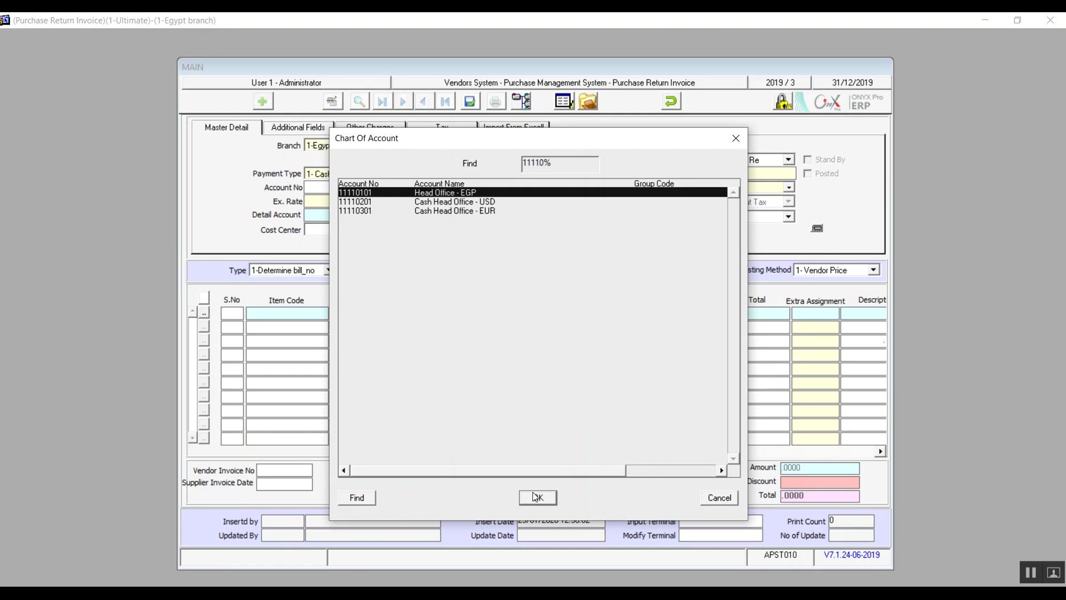
# - Choose account 11110101 Head Office - EGP from the Chart Of Account lookup
pyautogui.doubleClick(472, 192)
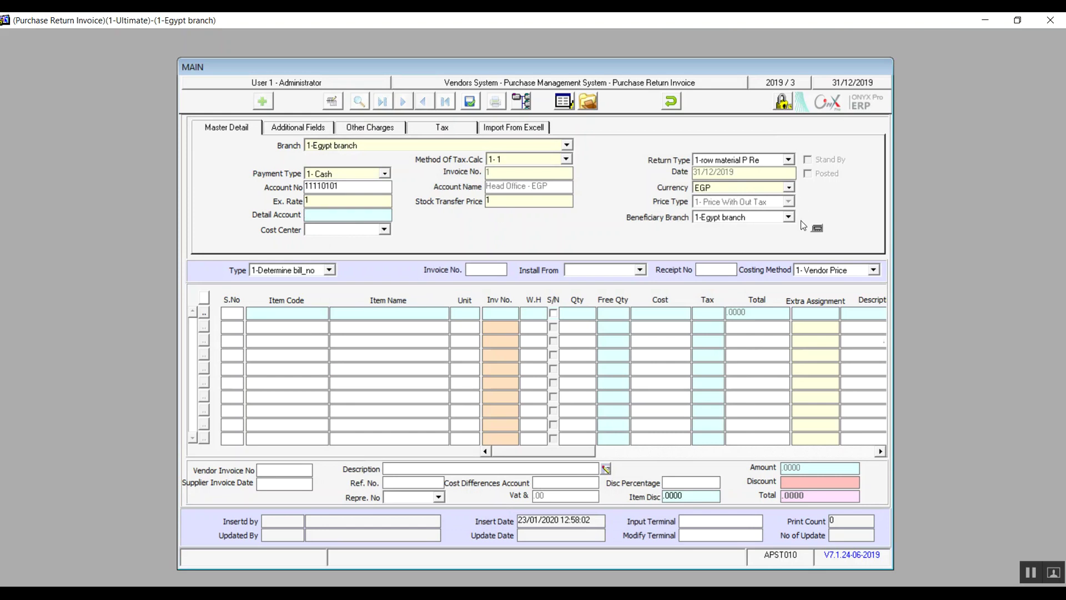
# - Check the return types and keep the invoice Type at 1-Determine bill_no
pyautogui.click(790, 158)
pyautogui.click(791, 158)
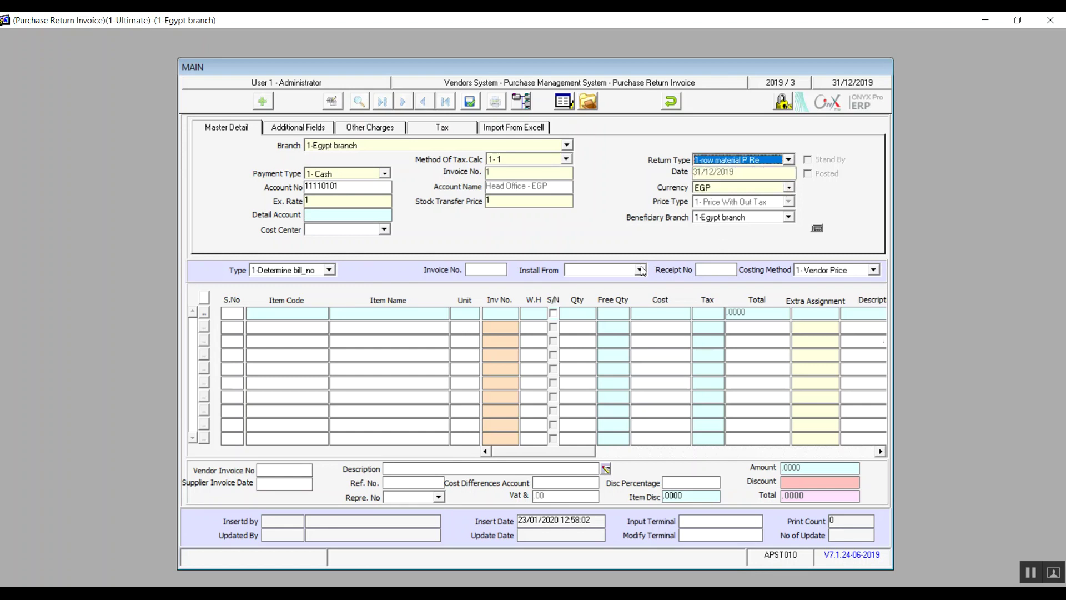
pyautogui.click(330, 270)
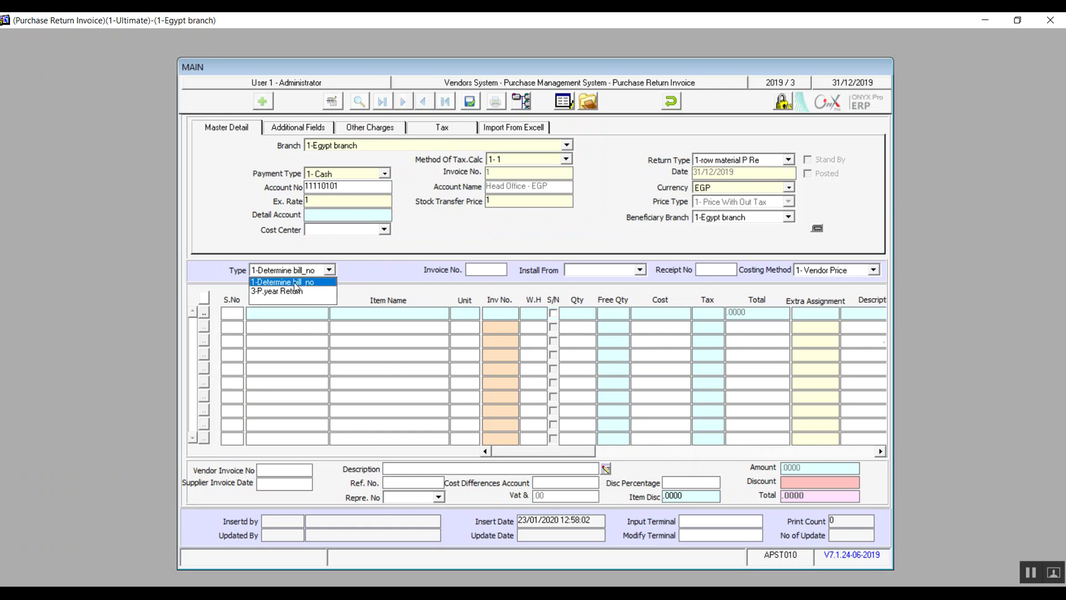
pyautogui.click(323, 282)
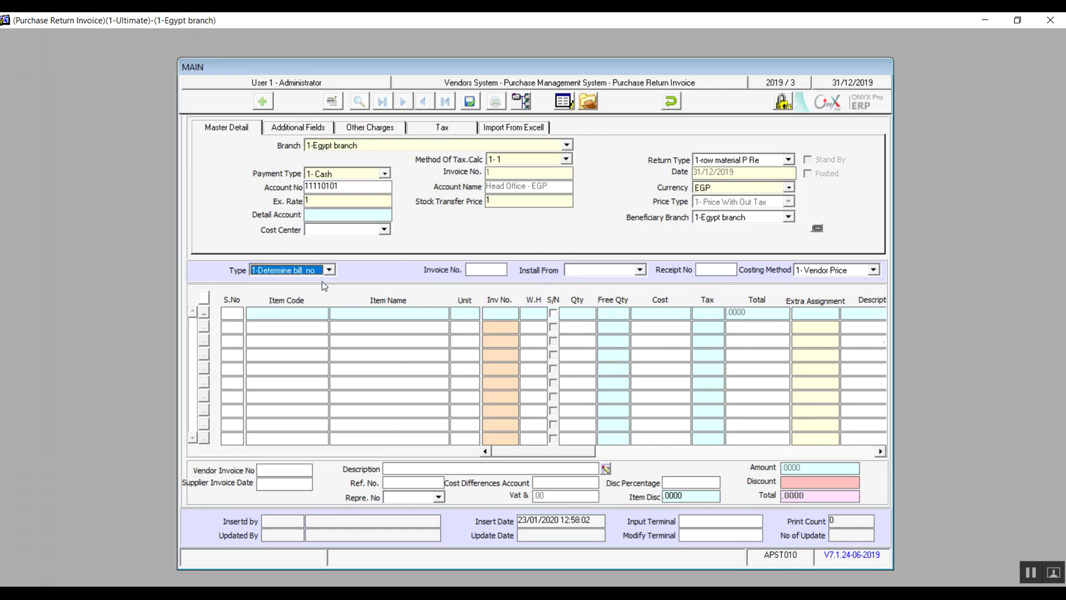
pyautogui.click(479, 269)
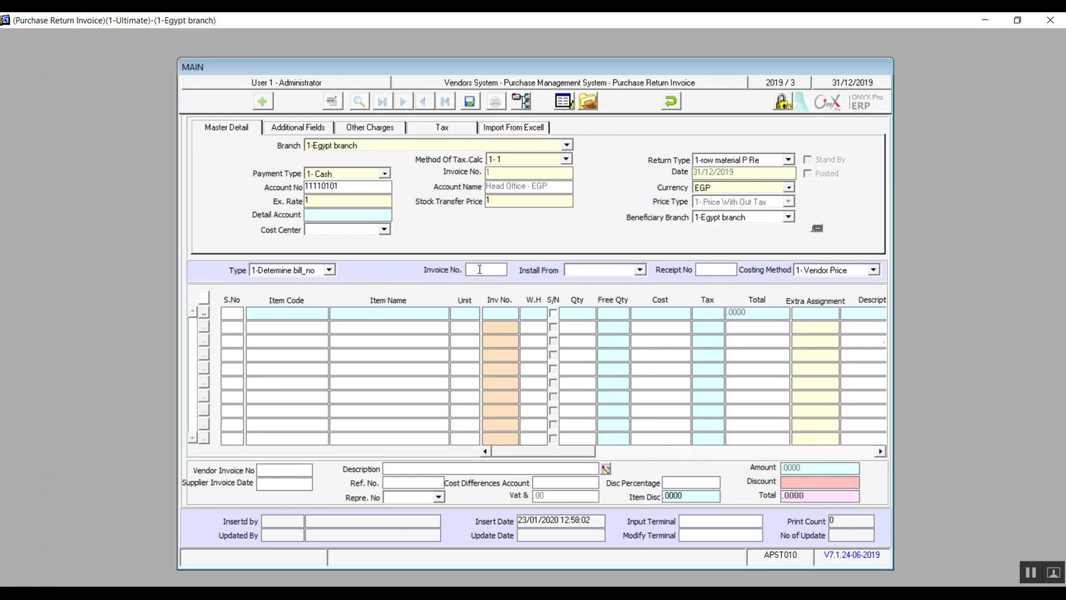
# - Try Type 3-P.year Return, then clear the Type back to blank
pyautogui.click(328, 270)
pyautogui.click(297, 292)
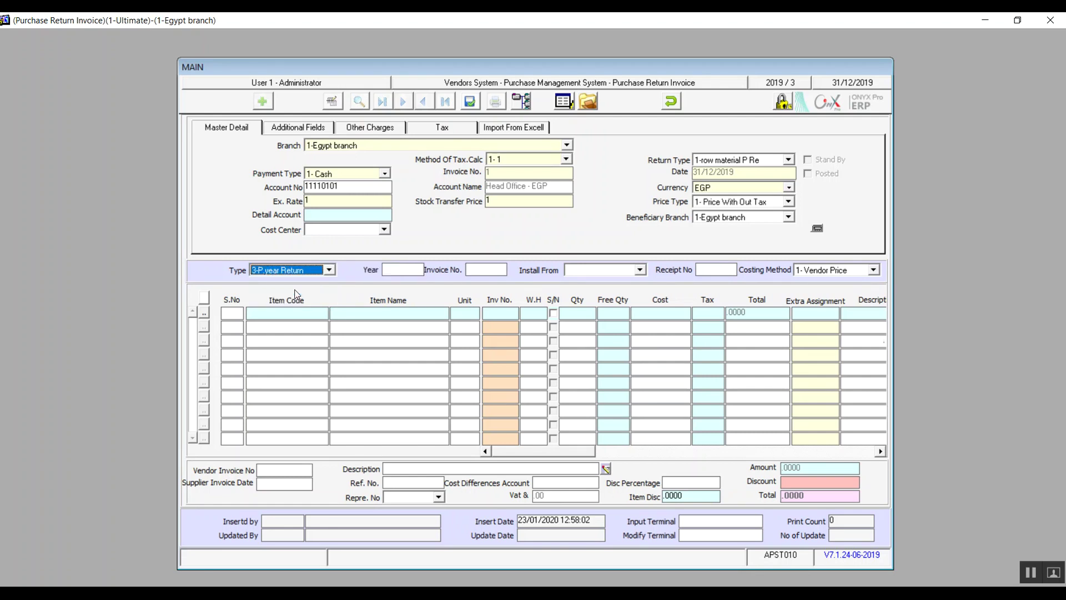
pyautogui.click(399, 271)
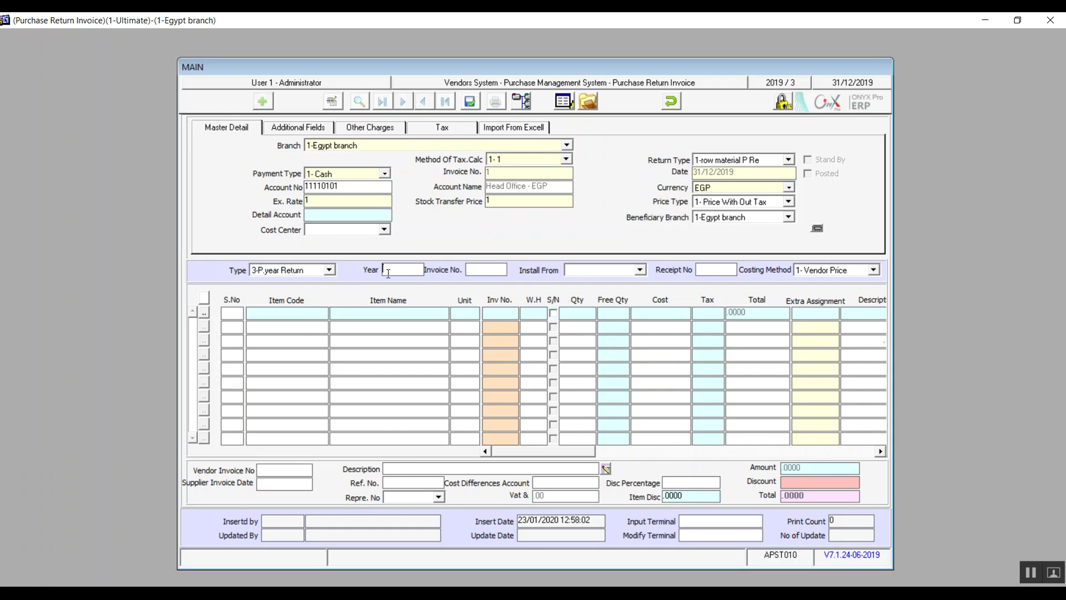
pyautogui.click(331, 271)
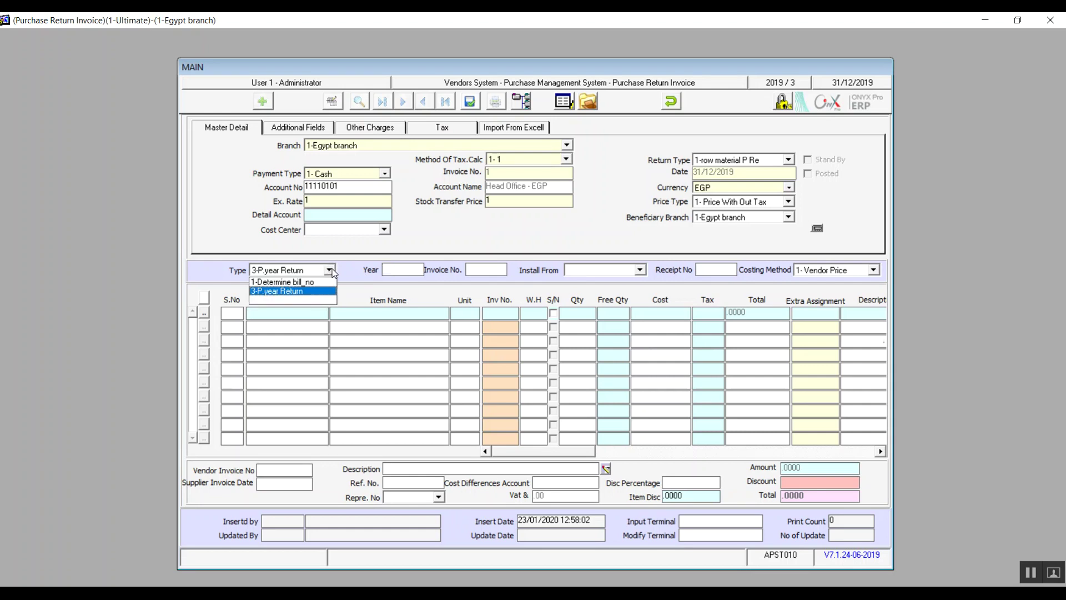
pyautogui.click(302, 300)
pyautogui.click(631, 270)
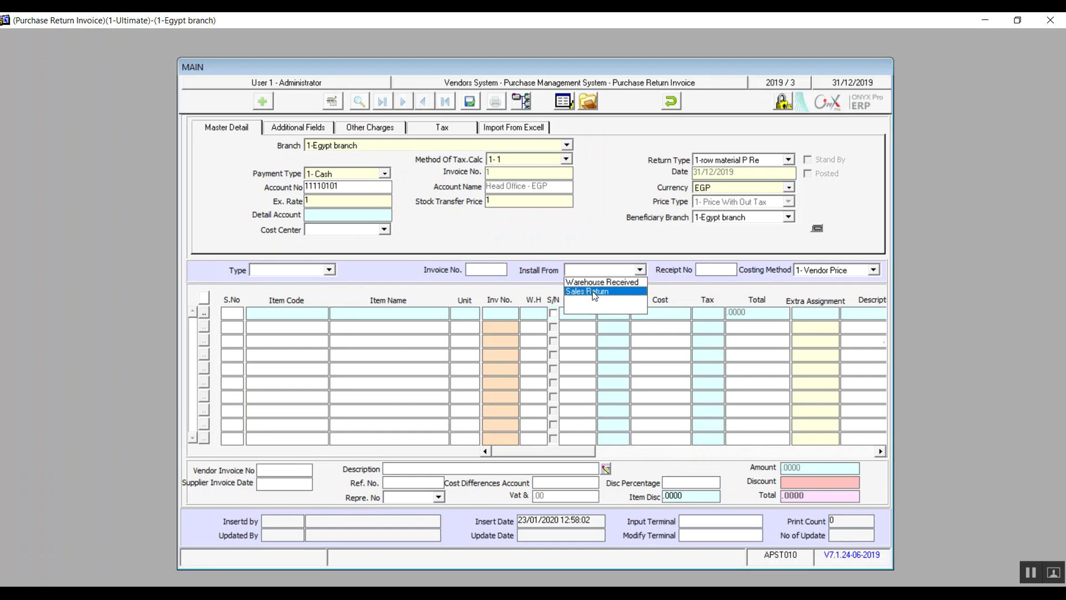
# - Install the return from Sales Return and keep Costing Method at 1- Vendor Price
pyautogui.click(595, 292)
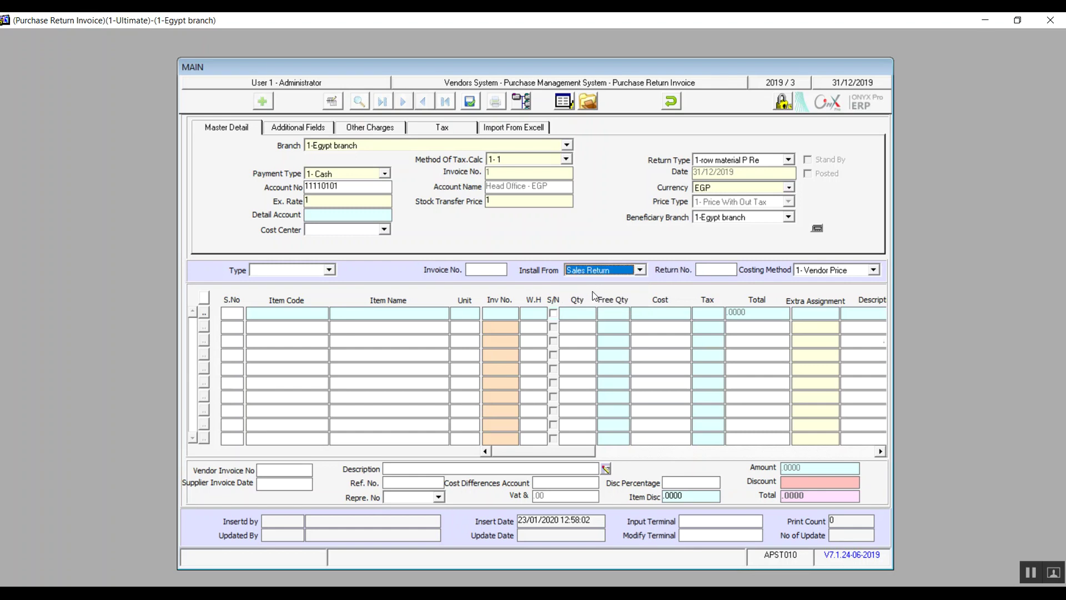
pyautogui.click(710, 273)
pyautogui.click(873, 270)
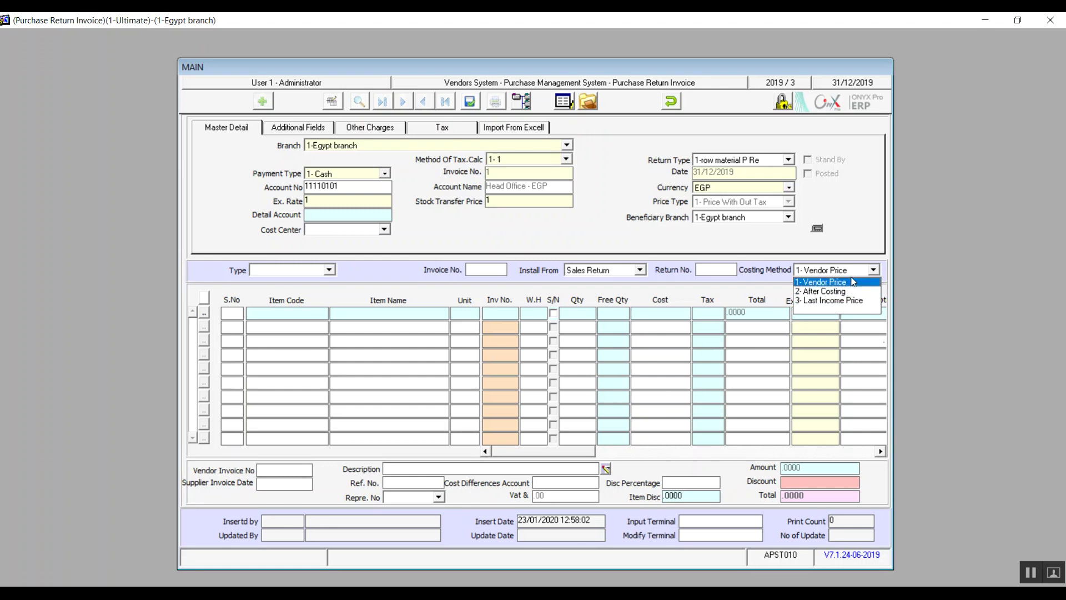
pyautogui.click(878, 273)
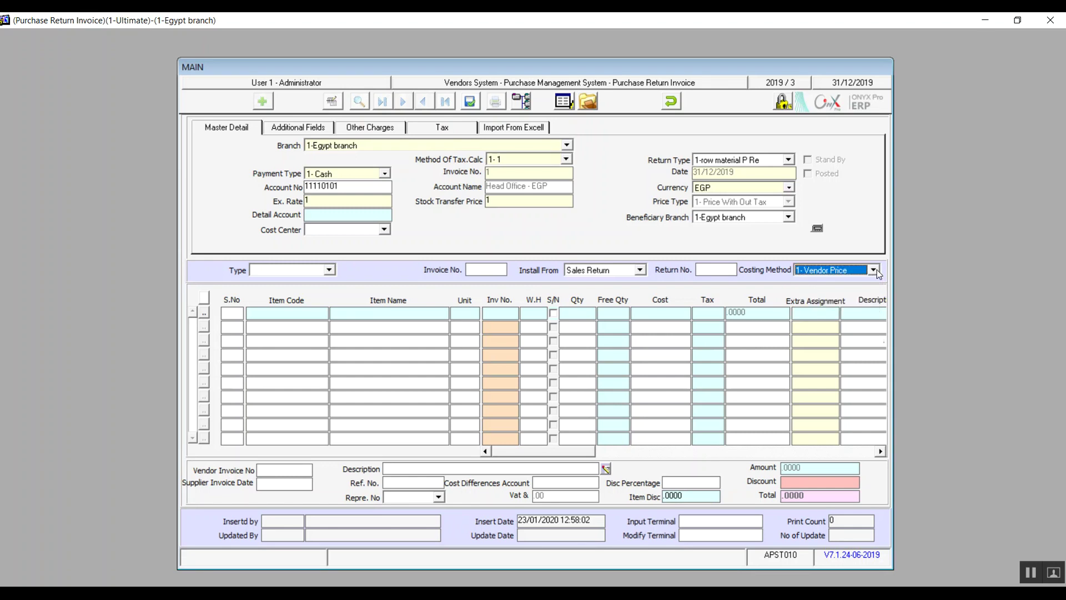
# - Undo the unfinished purchase return, confirm with Yes, and close the form
pyautogui.click(671, 101)
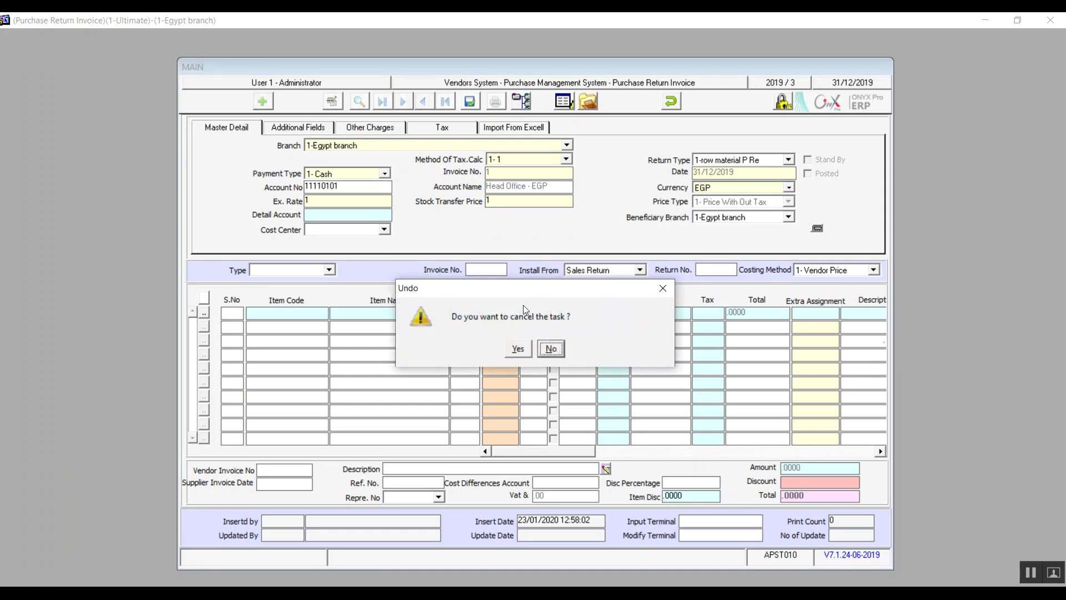
pyautogui.click(521, 352)
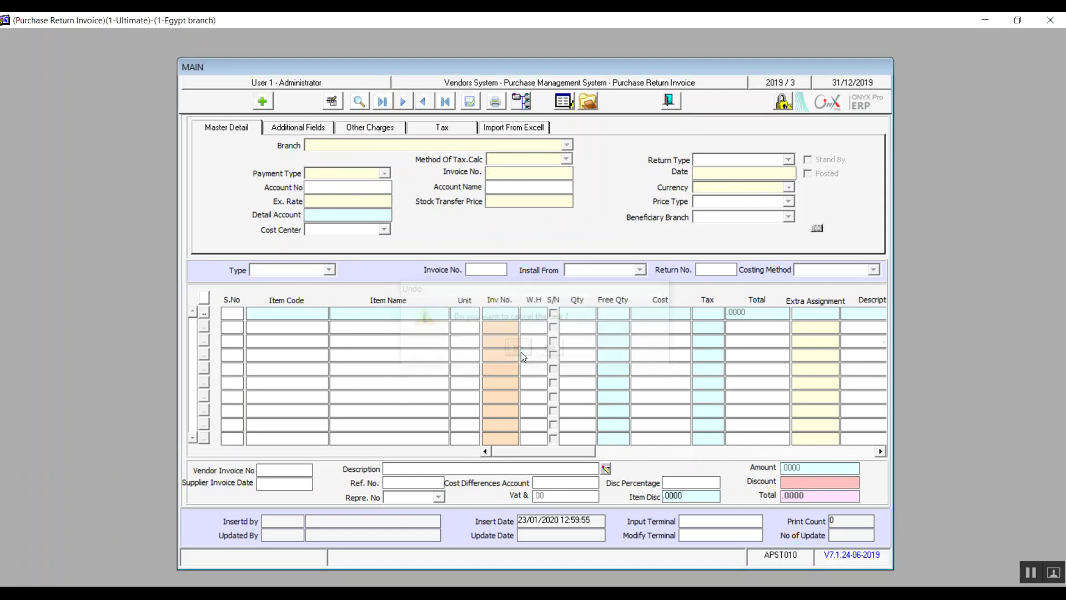
pyautogui.click(671, 102)
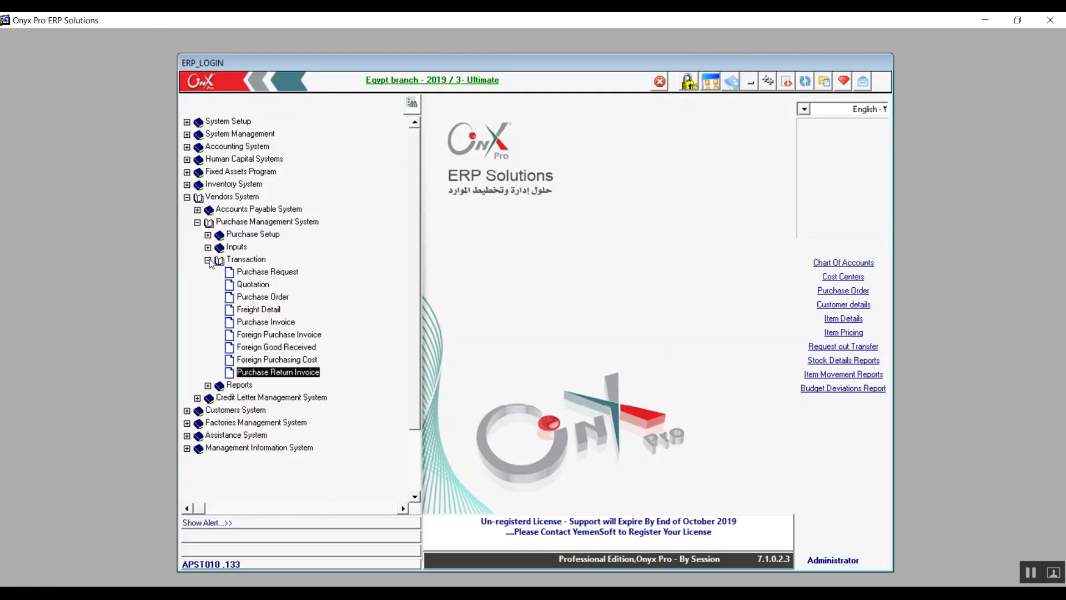
# - Collapse Transaction, expand Purchase Management Reports and open Vendor Item Details
pyautogui.click(209, 260)
pyautogui.click(209, 273)
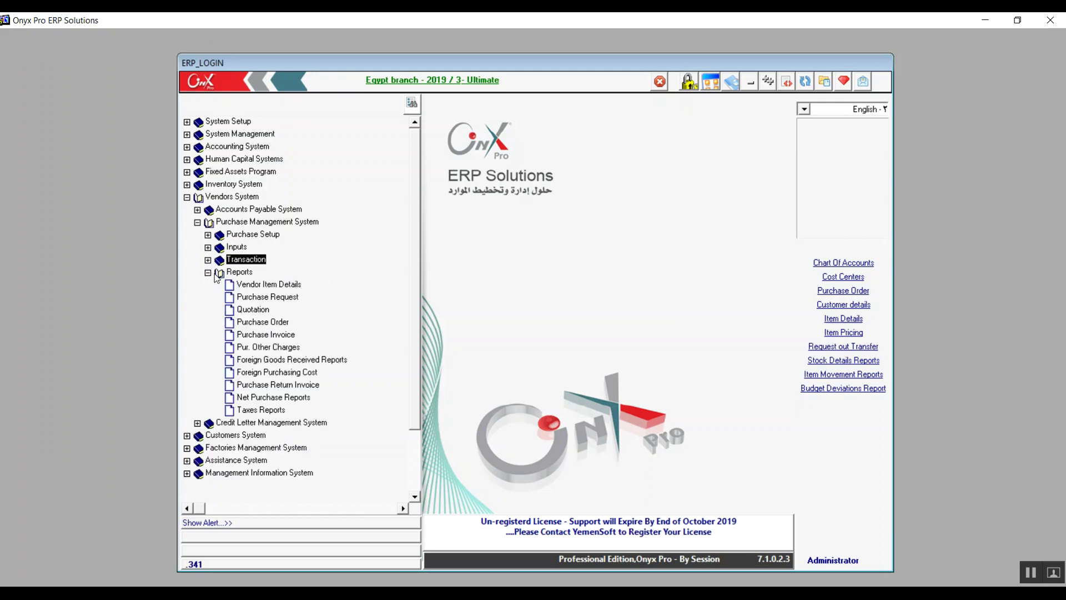
pyautogui.click(218, 274)
pyautogui.click(269, 288)
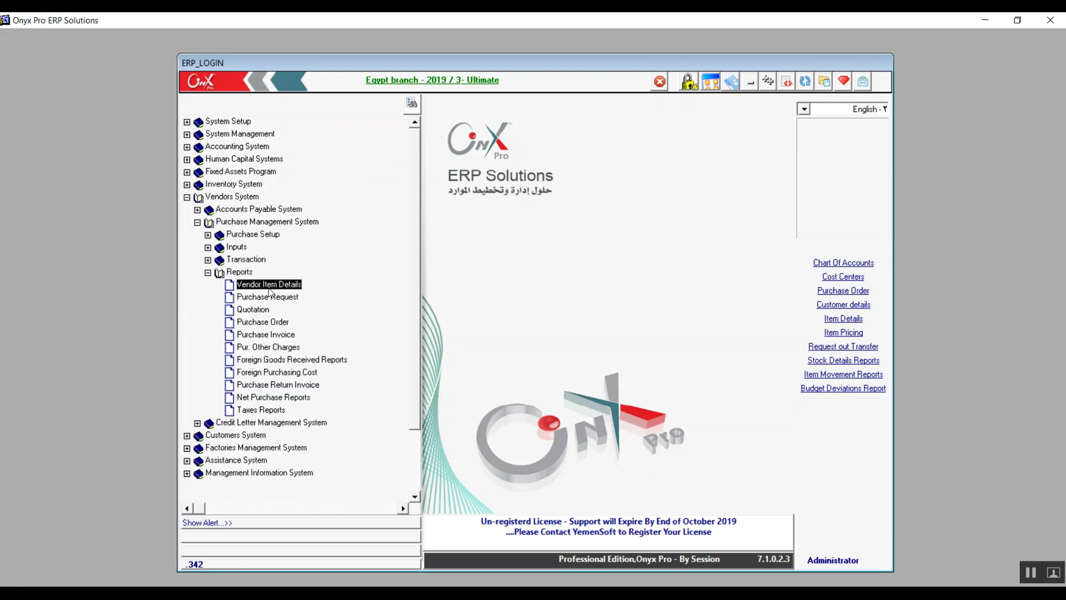
pyautogui.doubleClick(269, 286)
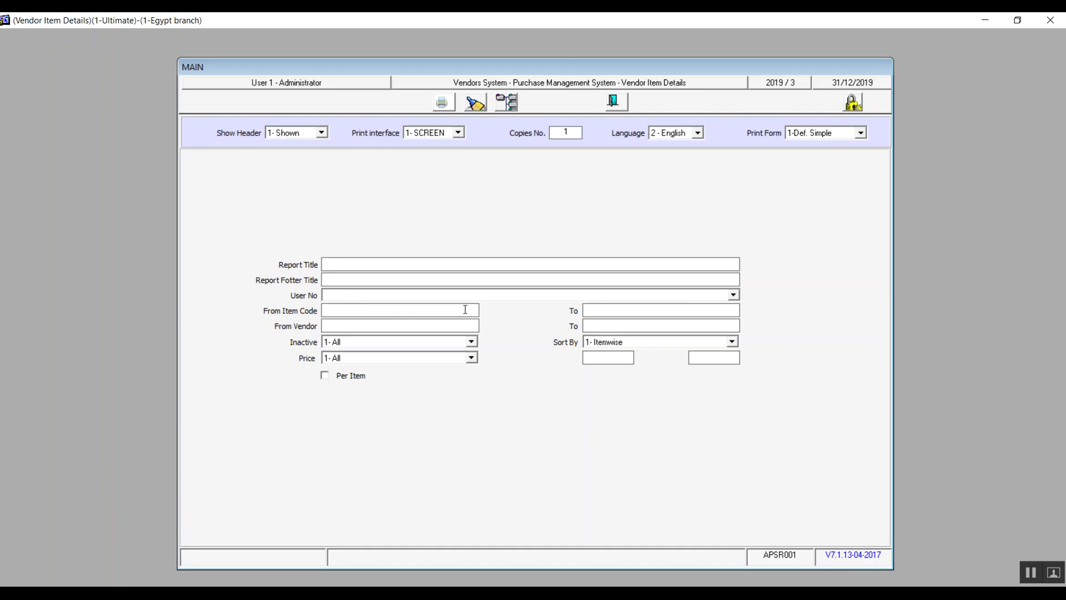
# - Filter the report to item code 1 (Silk) and vendor code 1
pyautogui.doubleClick(466, 309)
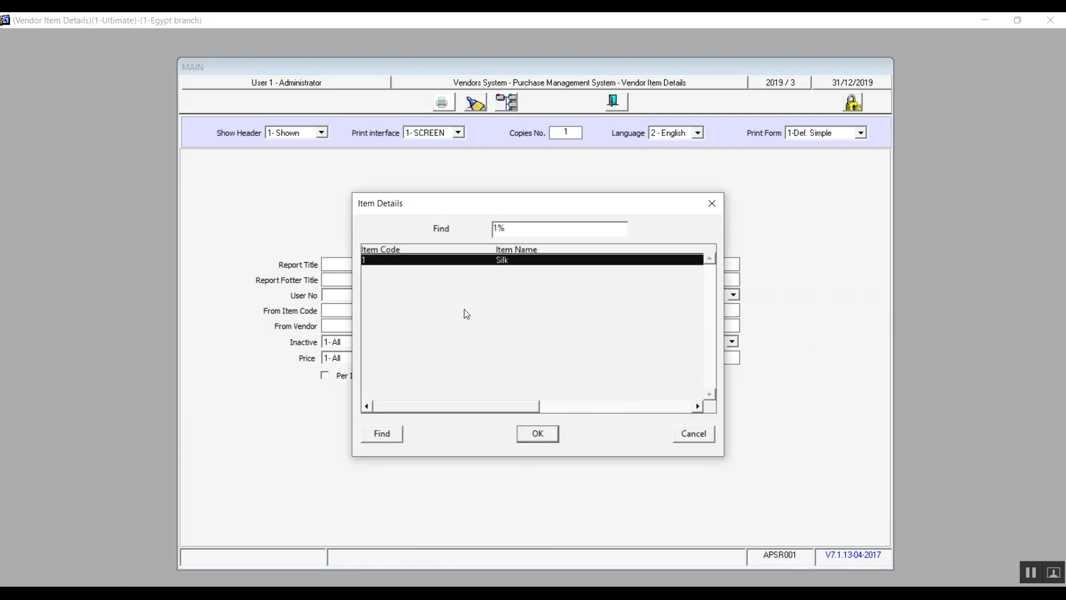
pyautogui.doubleClick(503, 261)
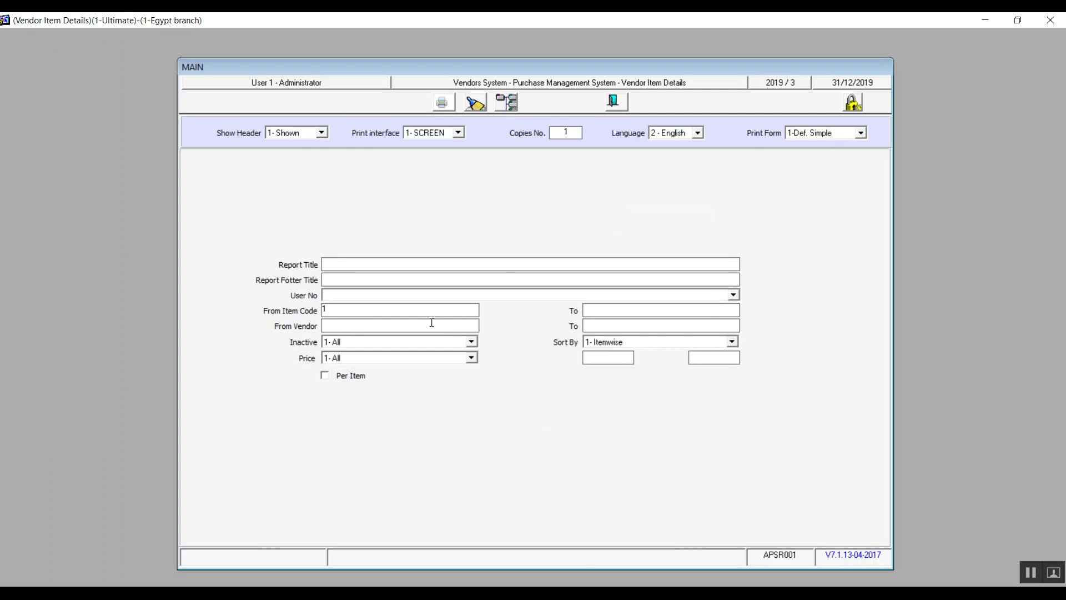
pyautogui.doubleClick(432, 322)
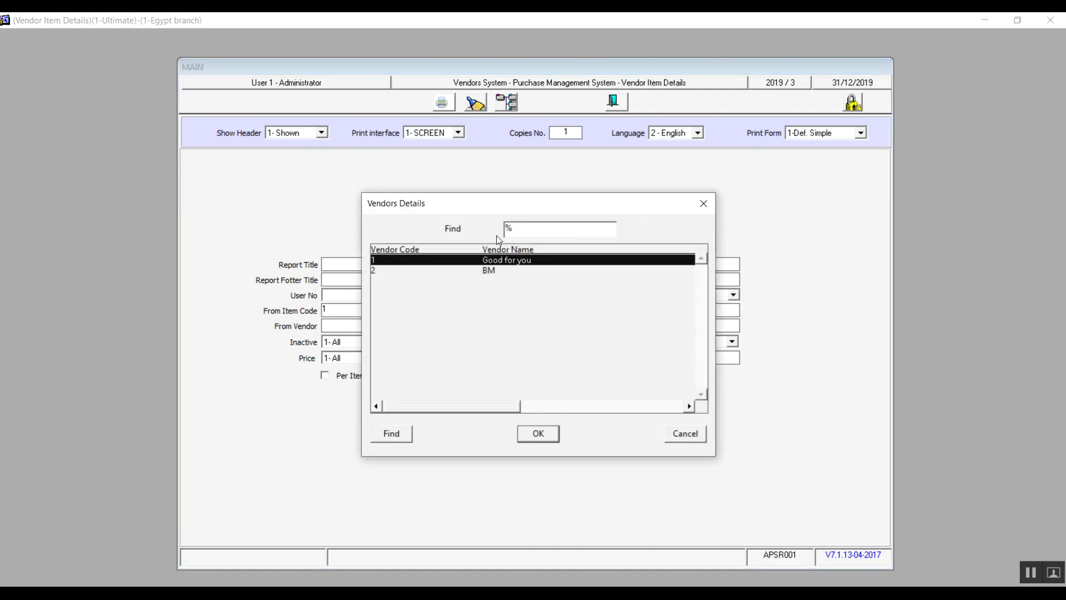
pyautogui.click(492, 270)
pyautogui.click(491, 262)
pyautogui.click(680, 439)
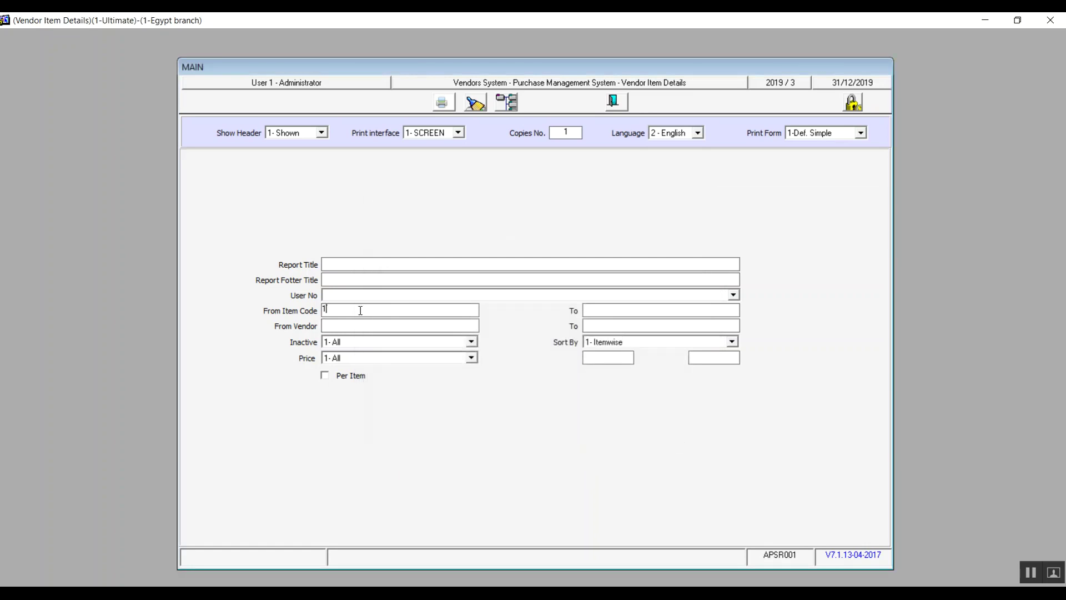
pyautogui.press('BackSpace')
pyautogui.write('1')
pyautogui.press('Return')
# - Keep Inactive at 1- All, set the Price comparison to 3- <, and exit the report
pyautogui.click(472, 343)
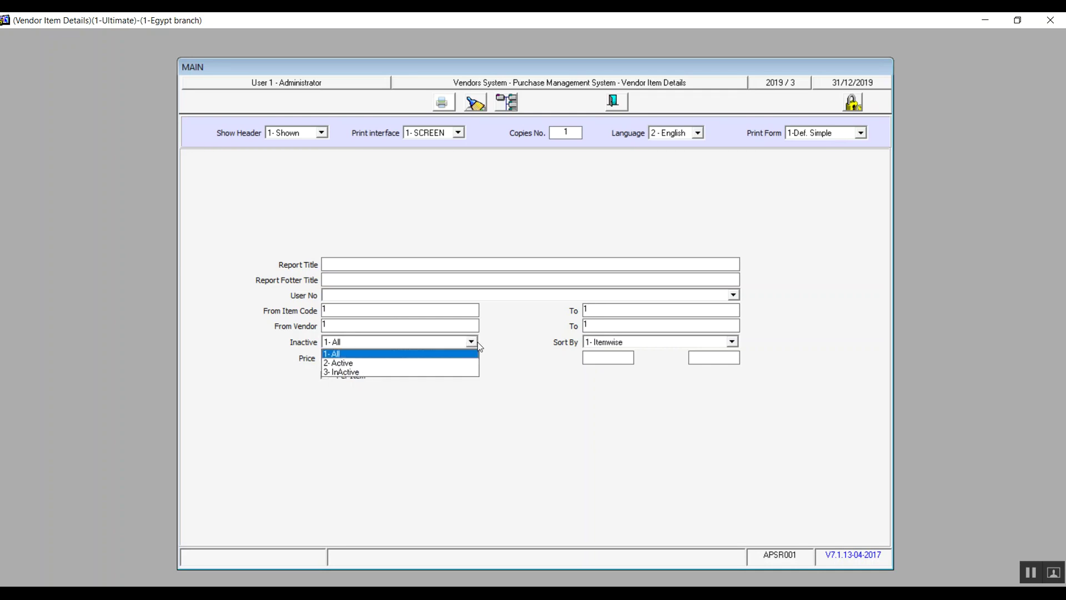
pyautogui.click(477, 342)
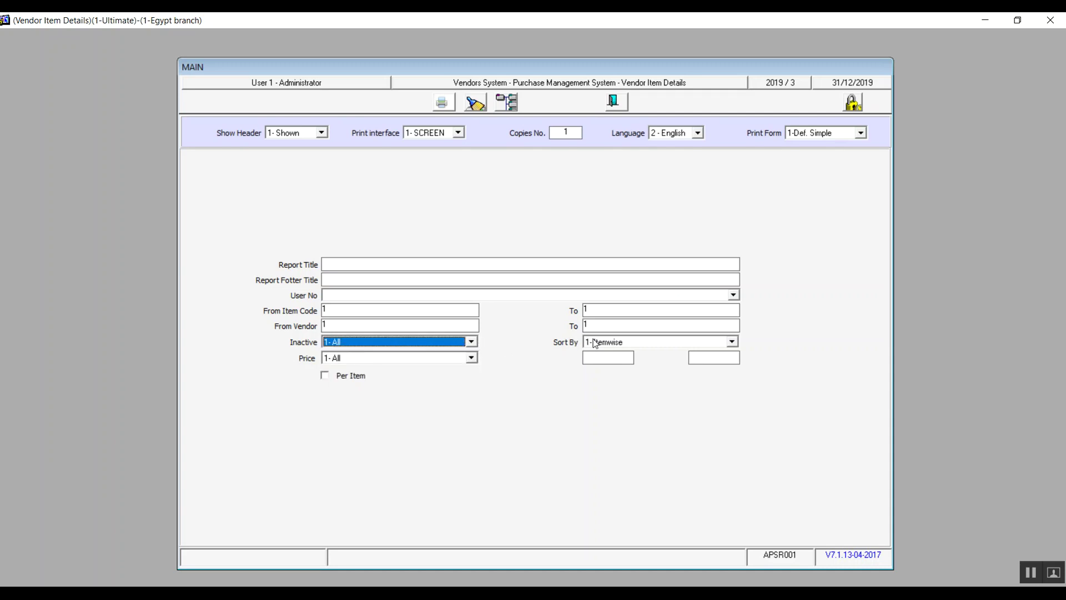
pyautogui.click(471, 358)
pyautogui.click(472, 358)
pyautogui.click(472, 359)
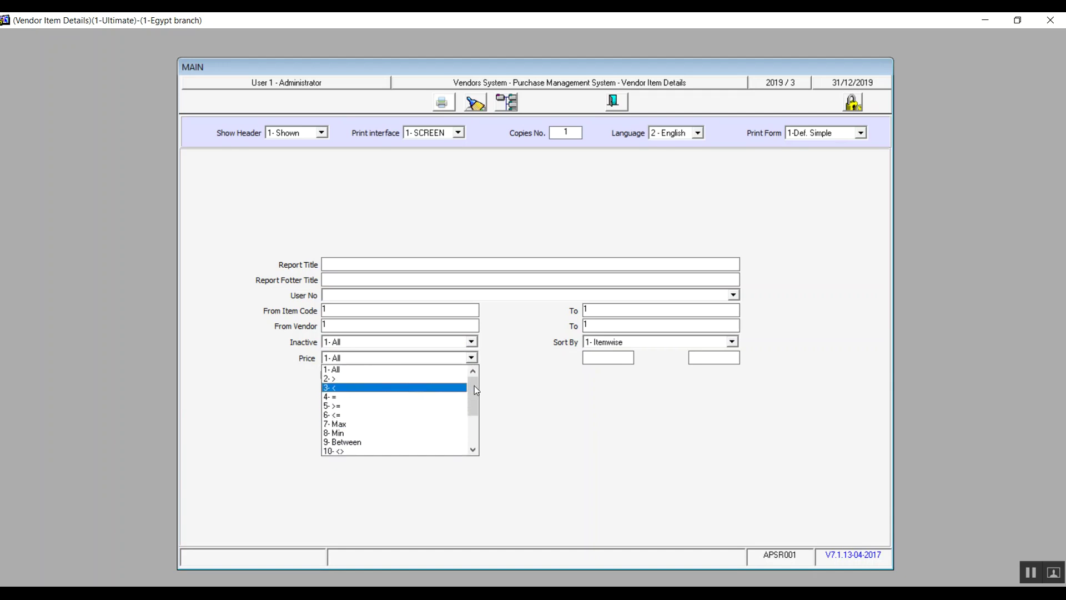
pyautogui.moveTo(474, 387)
pyautogui.mouseDown()
pyautogui.moveTo(479, 459)
pyautogui.moveTo(477, 388)
pyautogui.mouseUp()
pyautogui.click(346, 389)
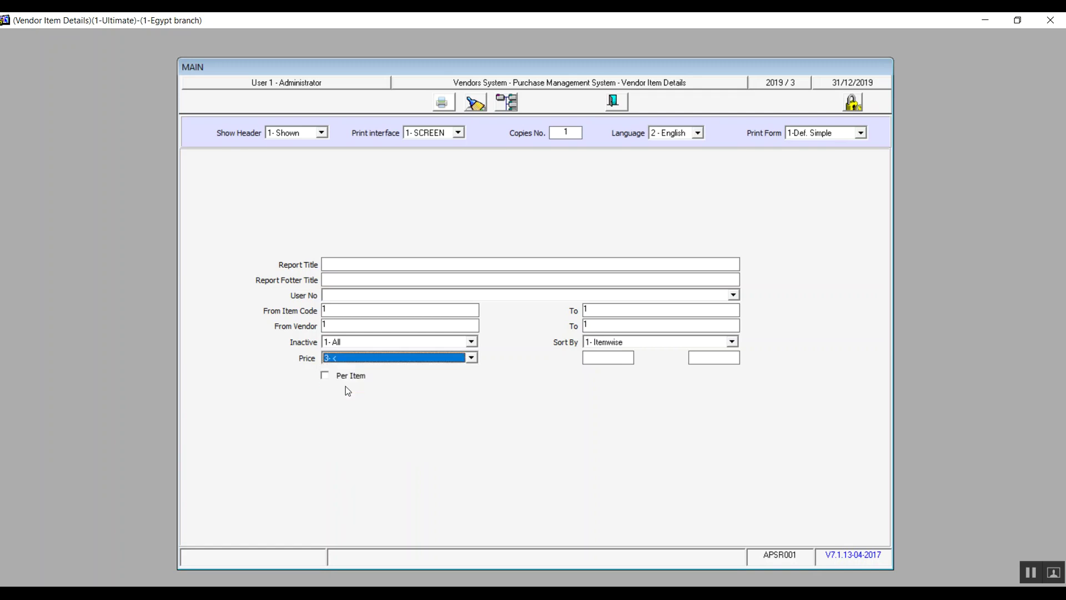
pyautogui.click(592, 361)
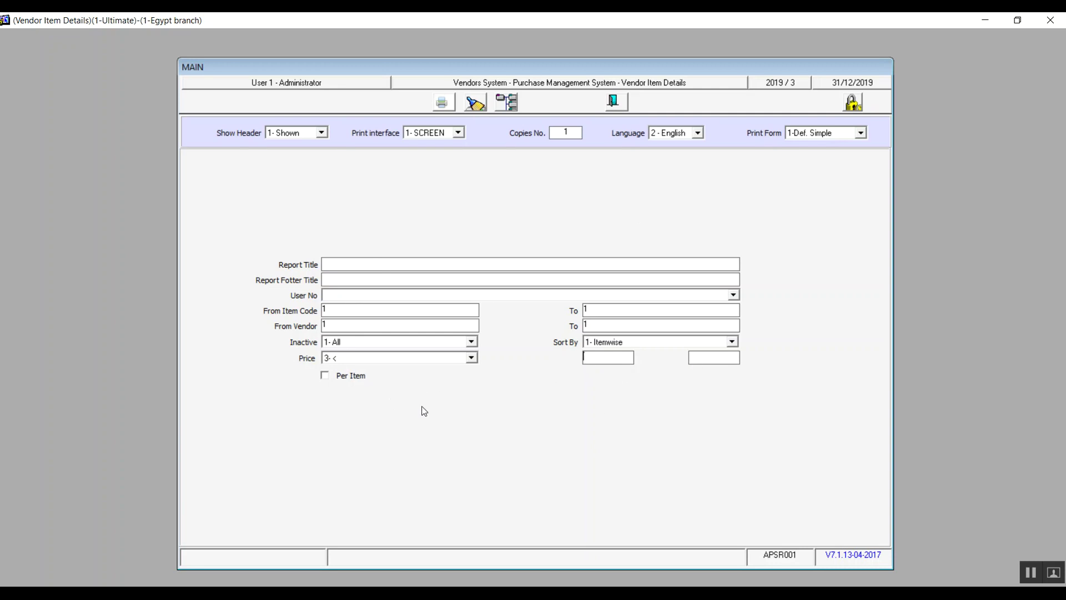
pyautogui.click(613, 101)
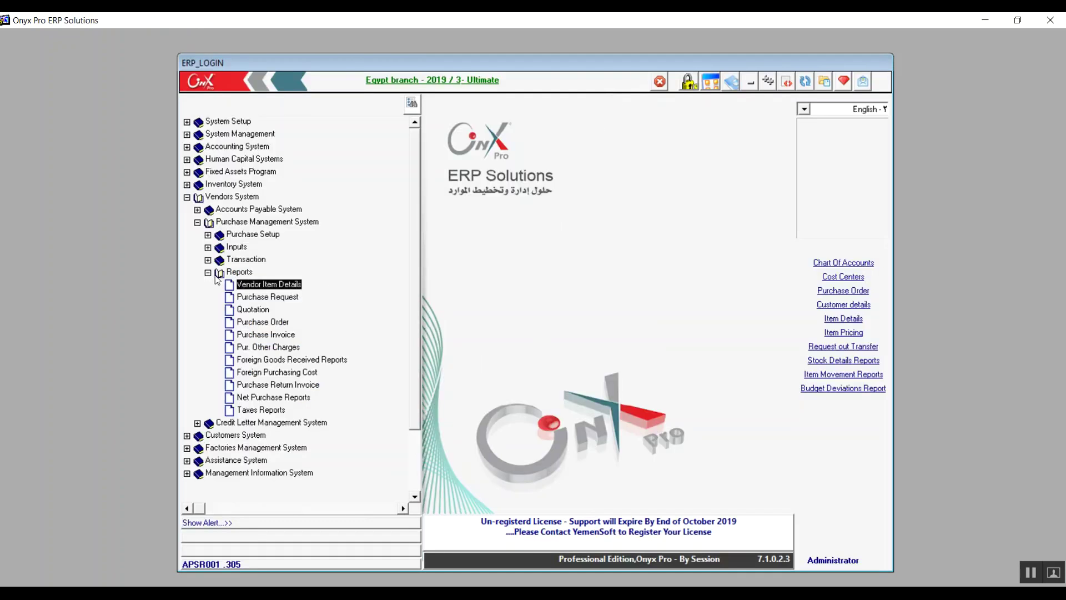